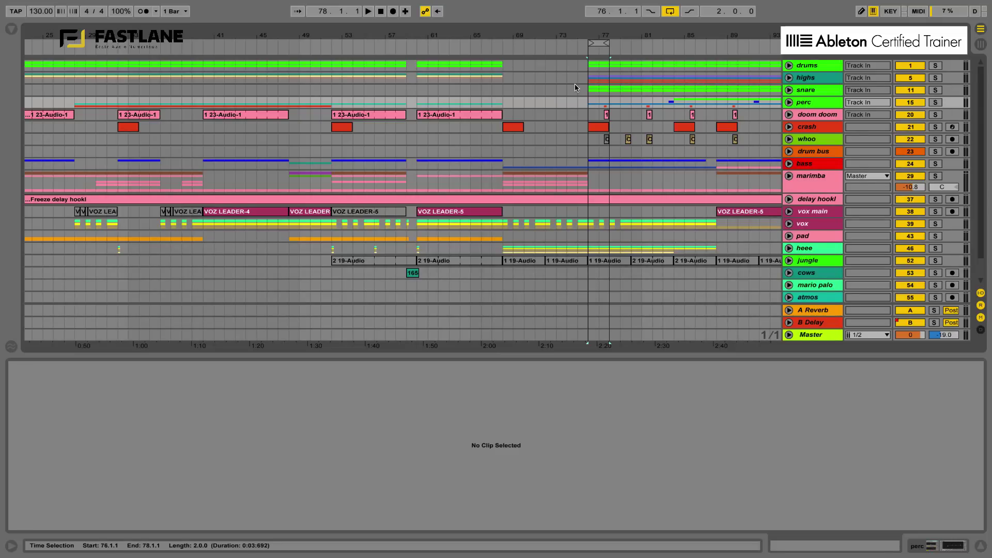
Step: Play the arrangement from bar 60 and select bars 76 to 78 on the whoo track
click(421, 126)
key(space)
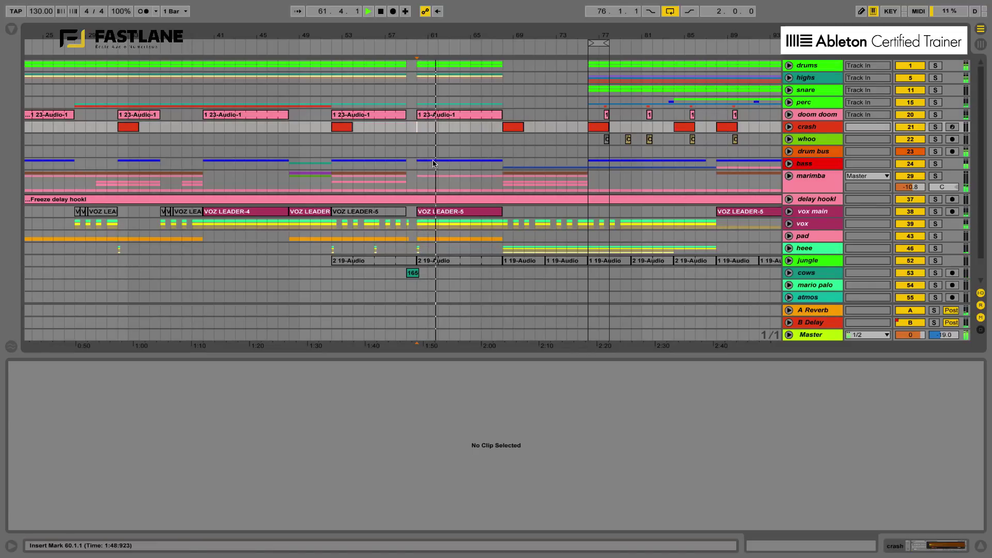
drag(589, 141, 608, 139)
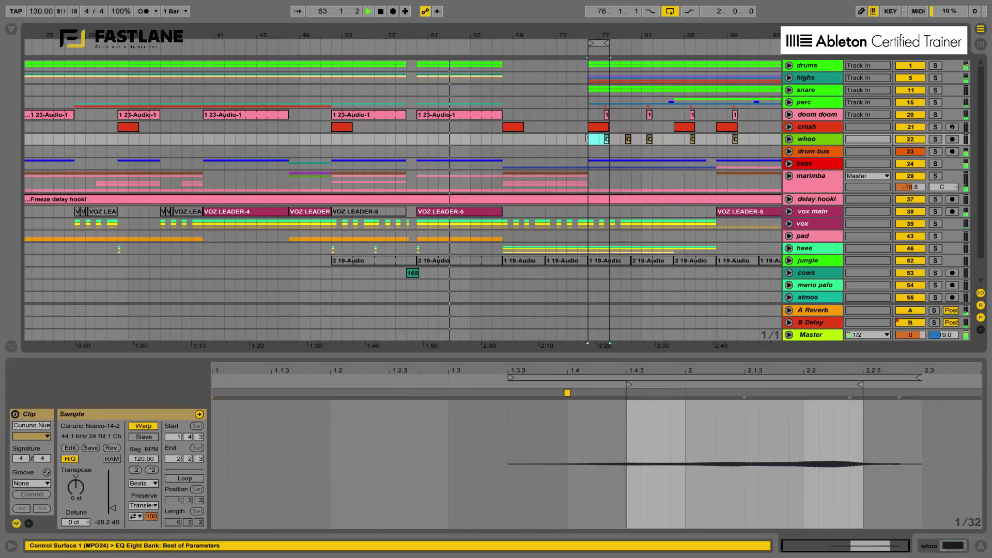
Step: Unfold the perc group, insert a two-bar MIDI clip at bars 76 to 78 on the 16 Selector track, and open it
double_click(803, 102)
drag(607, 36, 599, 62)
drag(490, 157, 610, 155)
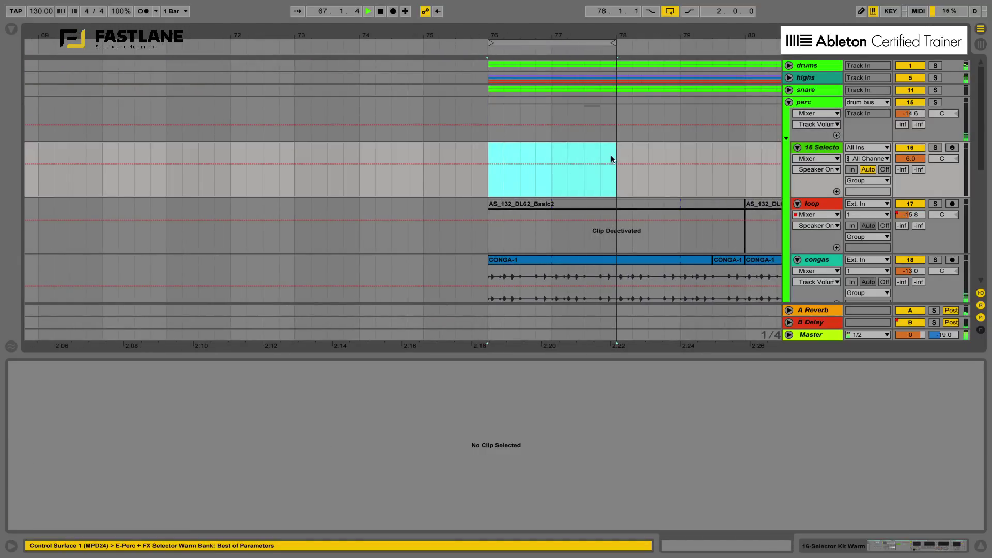
key(ctrl+shift+m)
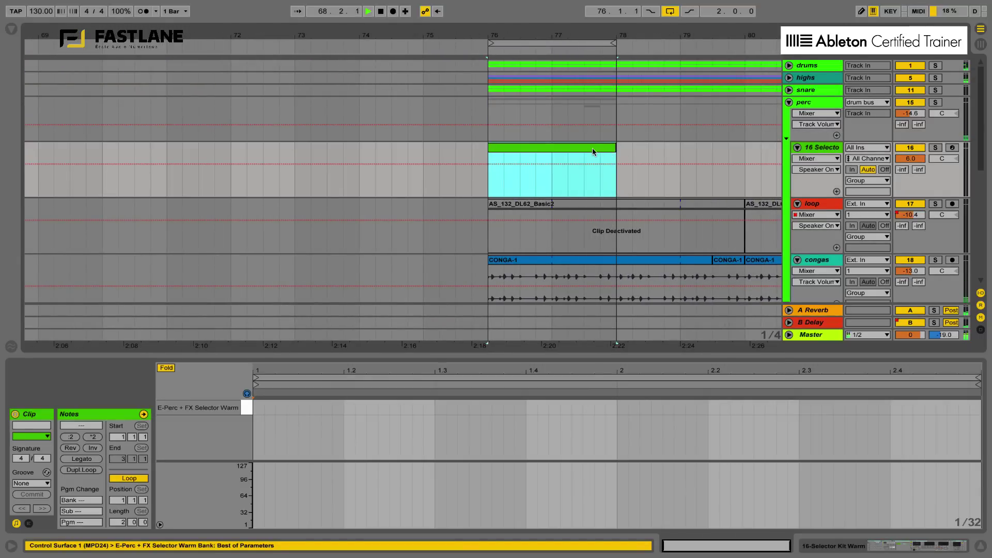
double_click(592, 148)
Step: Audition the E-Perc + FX Selector Warm sound, stop playback, and select 1.1.1 to 2.3.2 in the clip's note editor
click(243, 408)
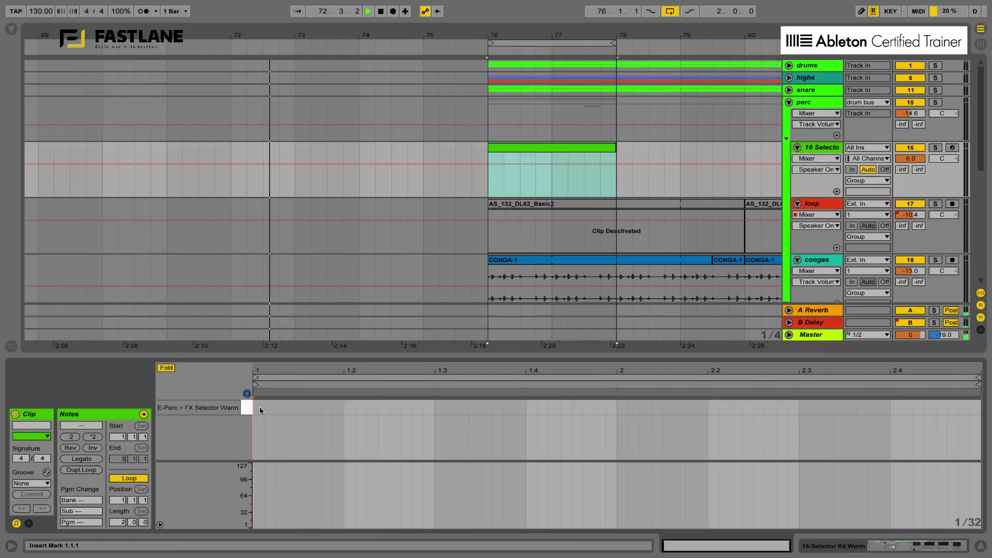
drag(256, 408, 981, 403)
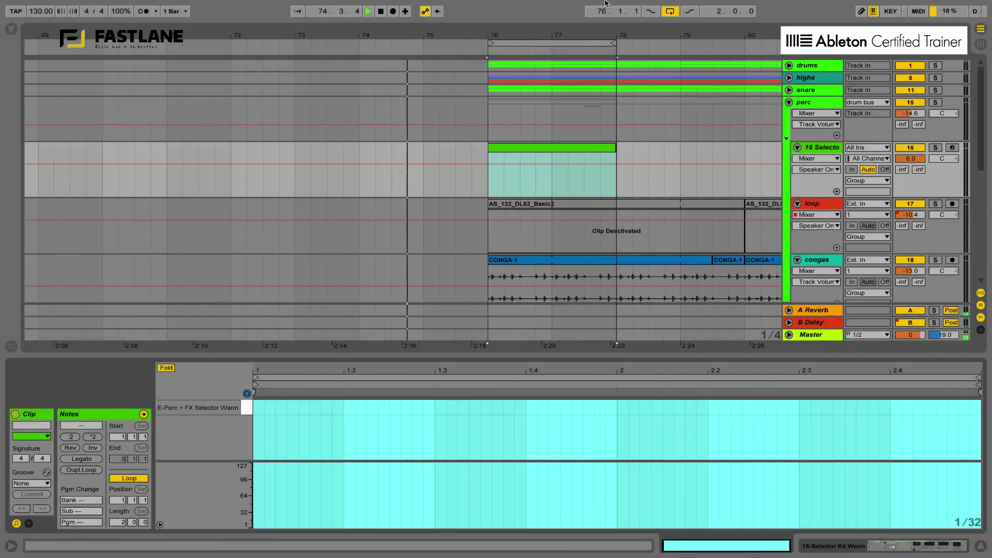
mouse_move(608, 3)
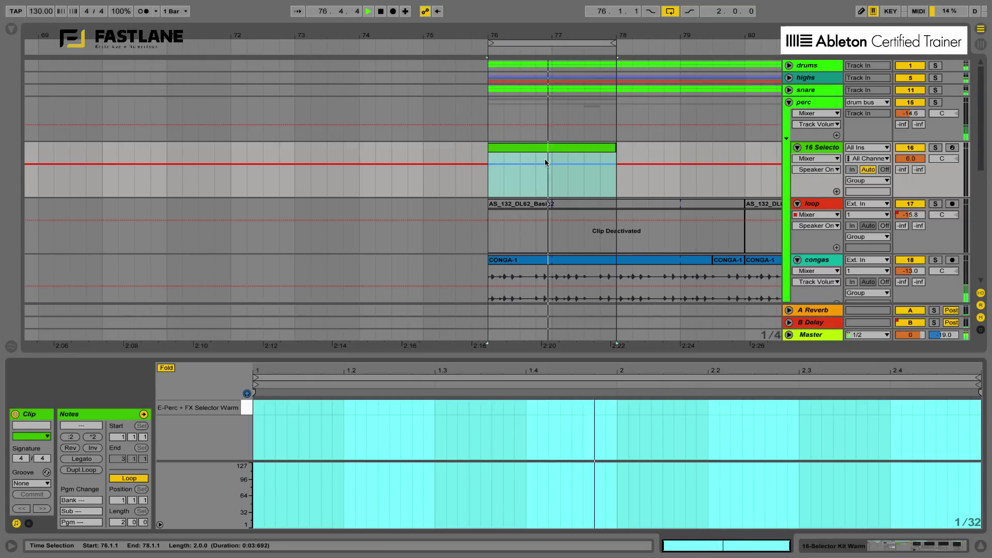
key(space)
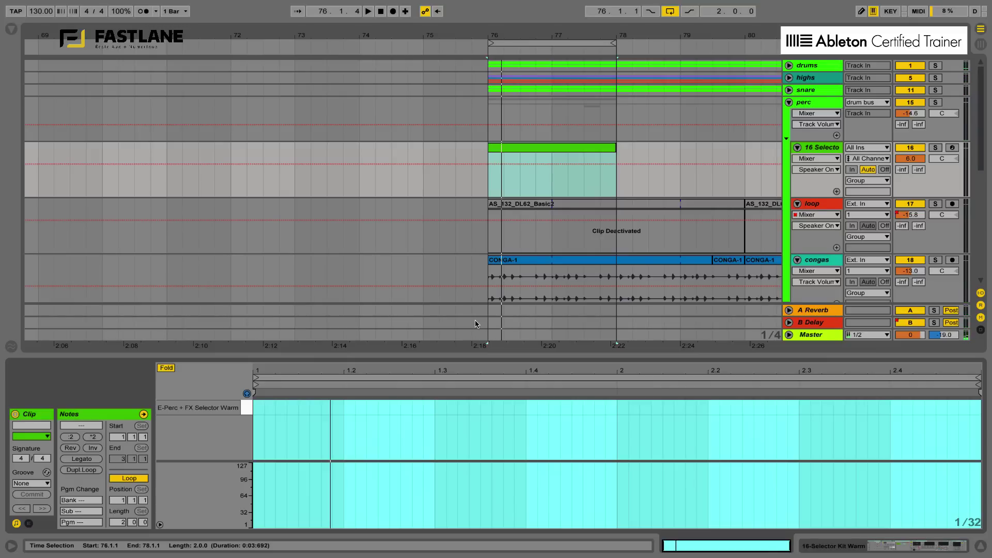
drag(255, 406, 829, 430)
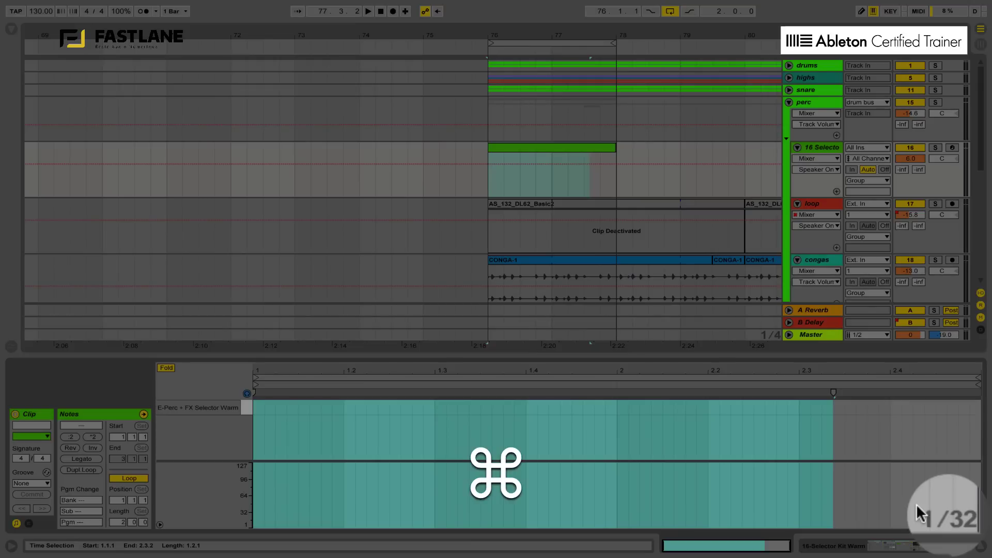
Step: Widen the clip's note grid to 1/4 and narrow it back to 1/32
key(super+2)
key(super+2)
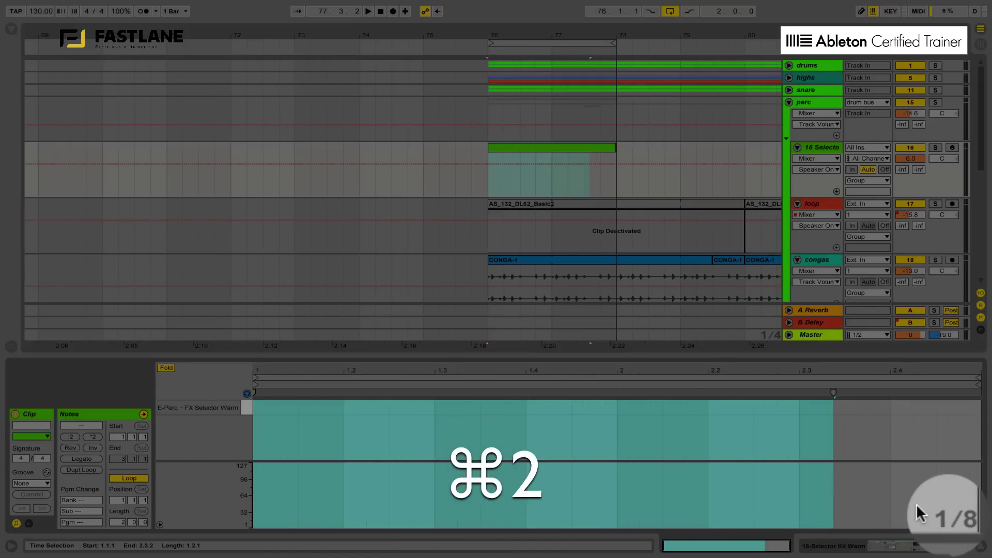
key(super+2)
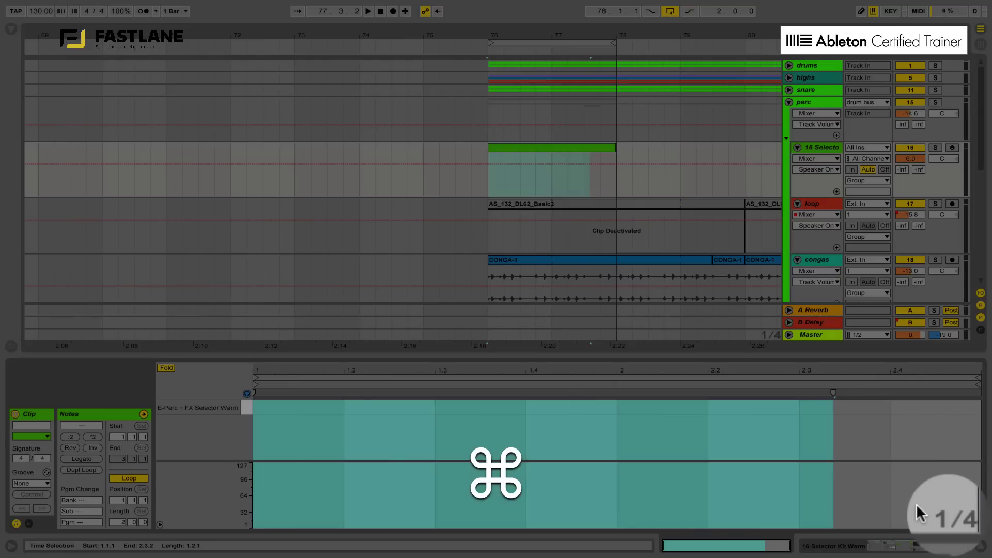
key(super+1)
key(super+1)
key(super+1)
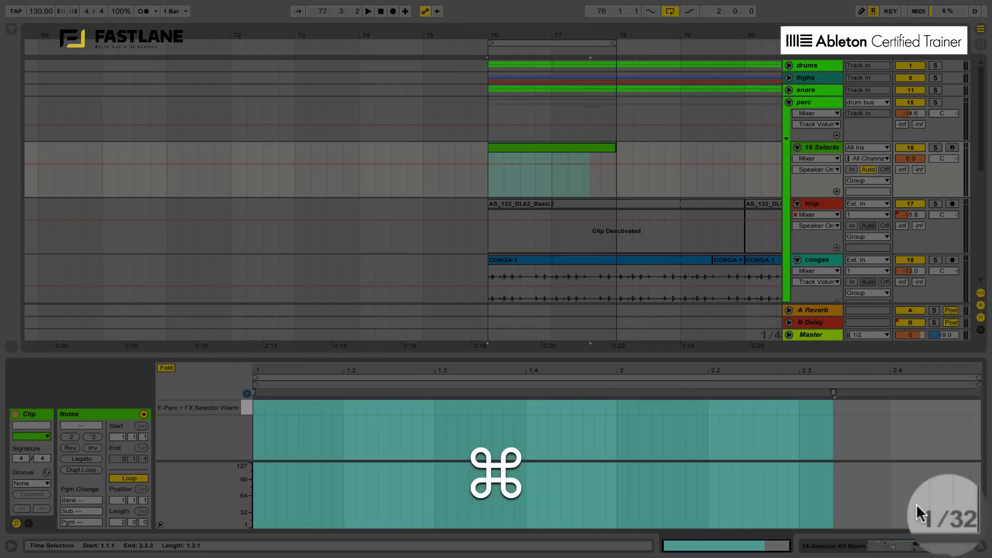
Step: Switch the clip's note grid to 1/8 triplets and select the first beat to inspect its divisions
key(super+3)
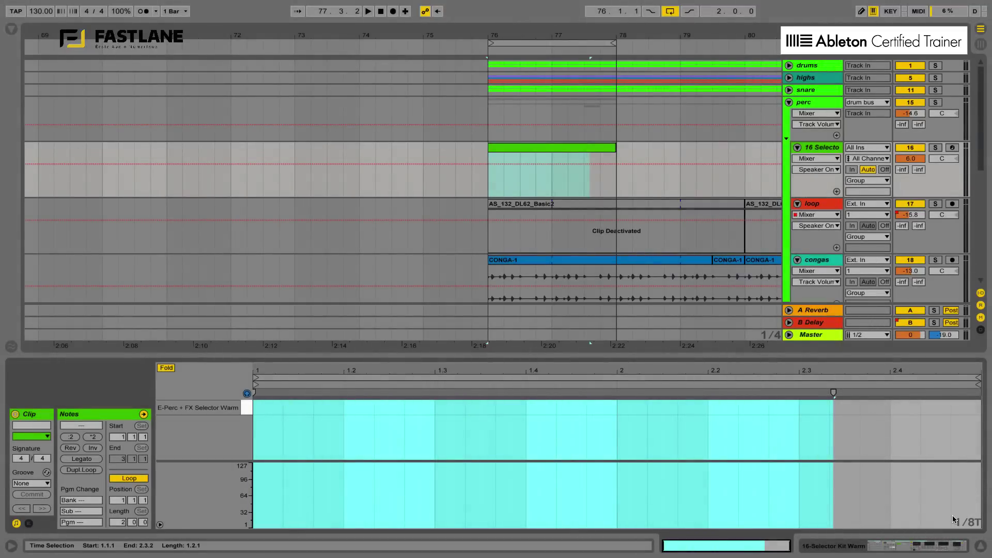
drag(340, 407, 256, 411)
key(ctrl+l)
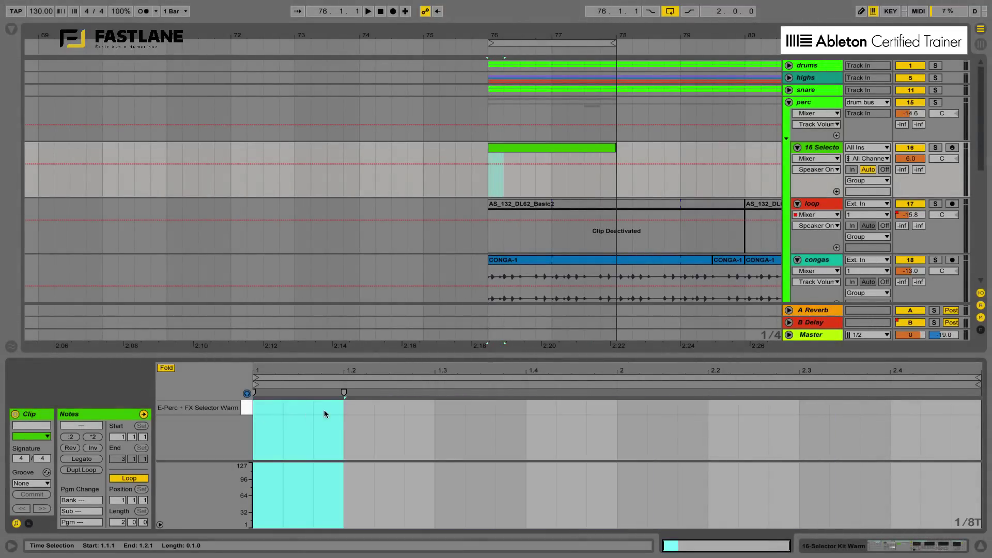
click(343, 407)
click(252, 406)
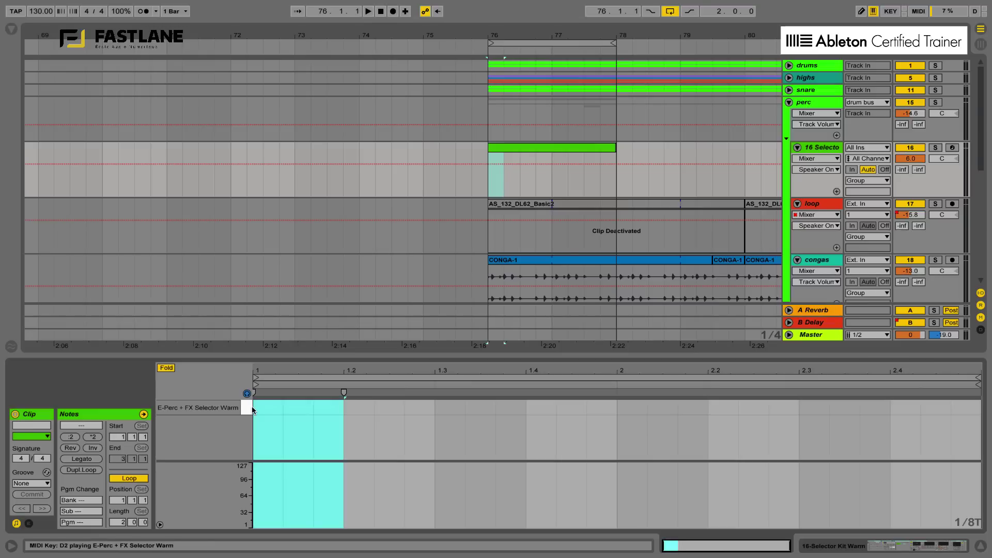
key(ctrl+3)
drag(263, 410, 328, 407)
key(ctrl+3)
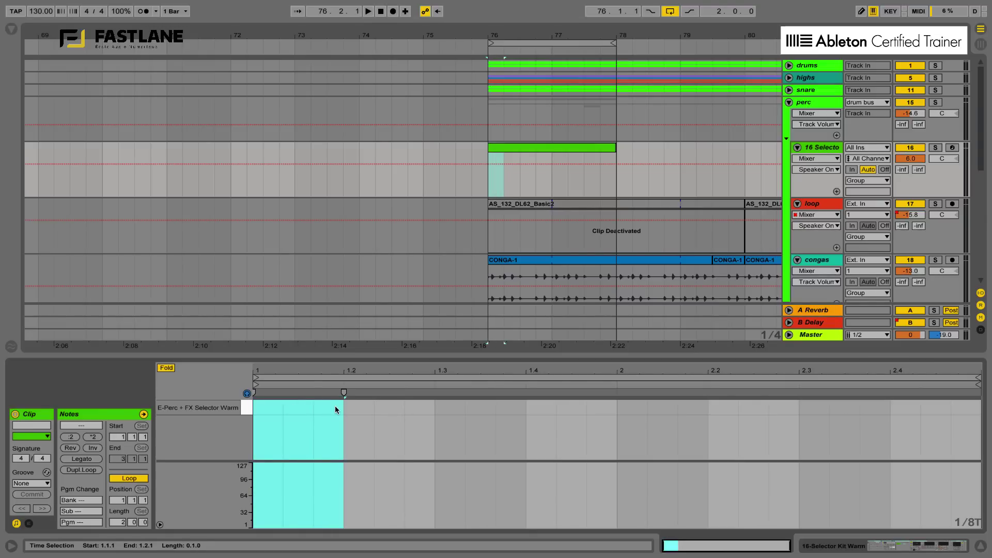
Step: Fill both bars with 1/8-triplet E-Perc notes and redraw their velocities at varied levels, playing the result
drag(262, 410, 969, 408)
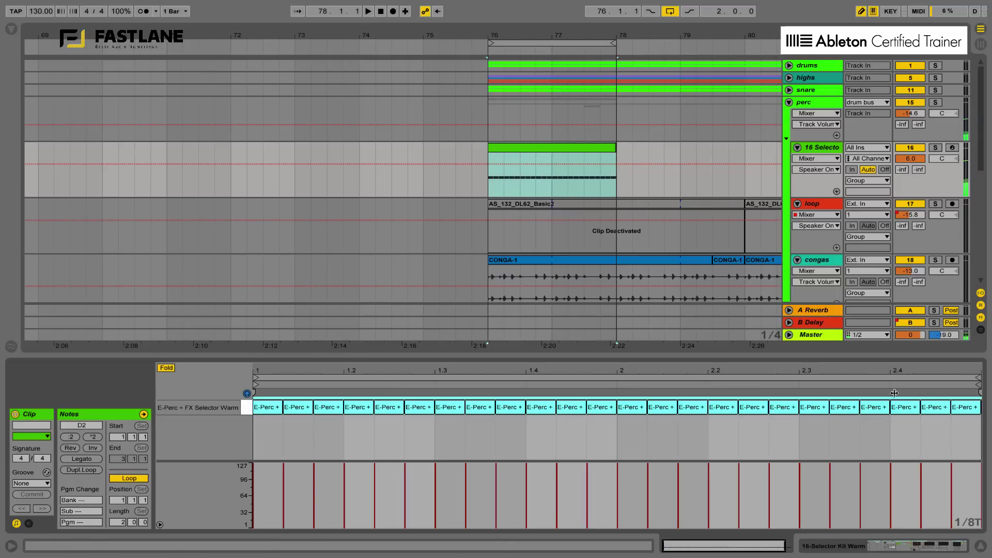
mouse_move(255, 491)
mouse_down()
mouse_move(317, 494)
mouse_move(414, 473)
mouse_move(705, 501)
mouse_move(966, 472)
mouse_up()
key(space)
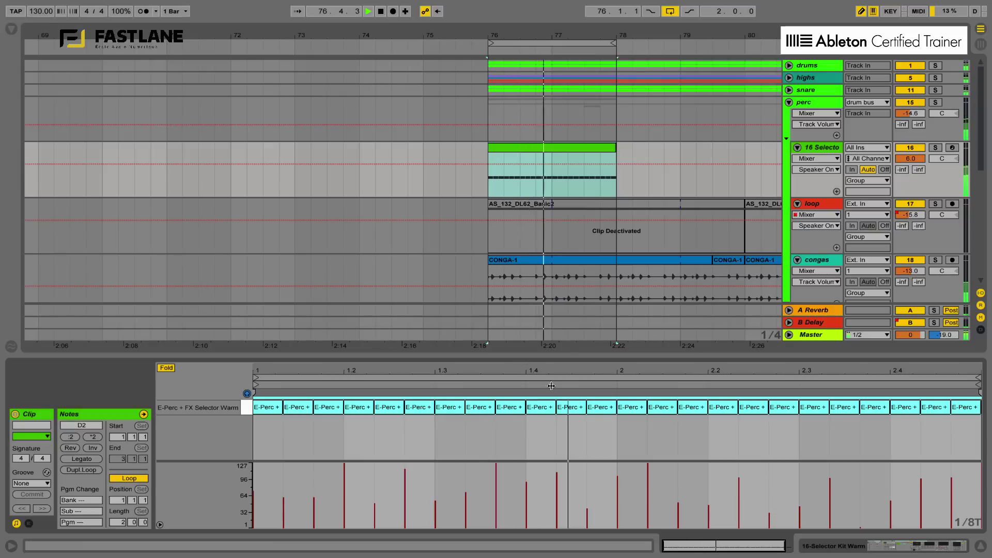
Step: Delete all the triplet notes, stop playback, and set the clip's note grid to straight 1/4
click(248, 409)
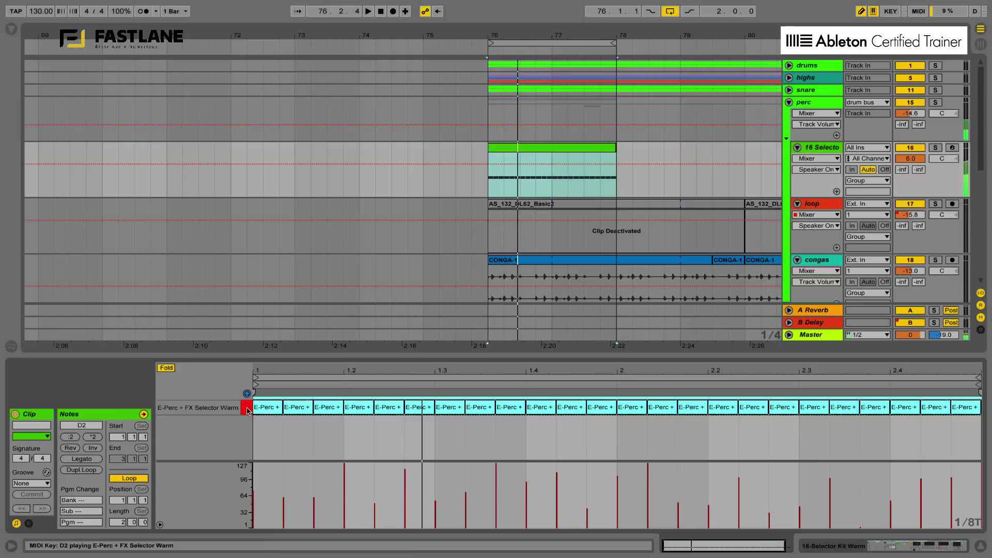
key(Delete)
key(space)
key(ctrl+2)
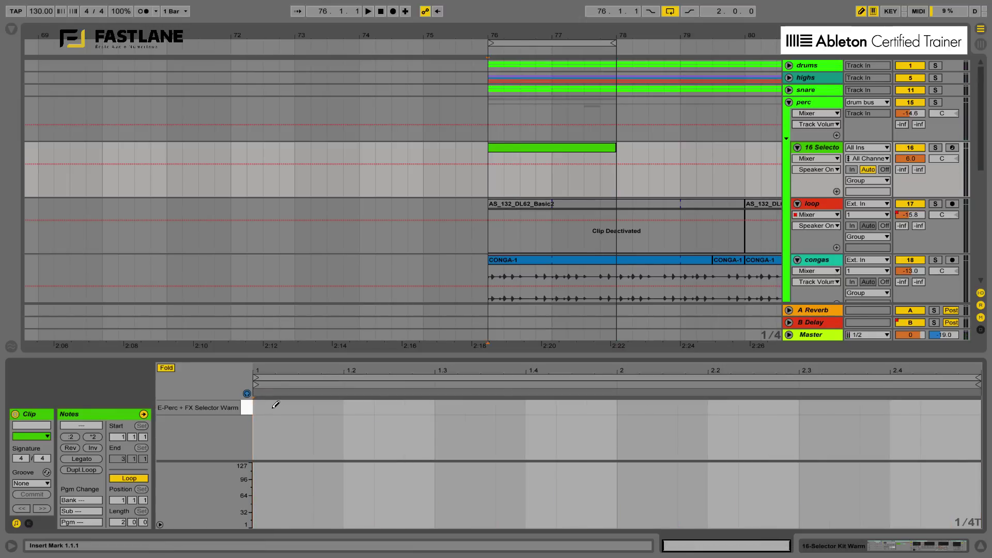
key(ctrl+3)
Step: Draw five quarter notes from the clip's start, compress them to span exactly one bar, and play the rhythm
drag(273, 402, 649, 403)
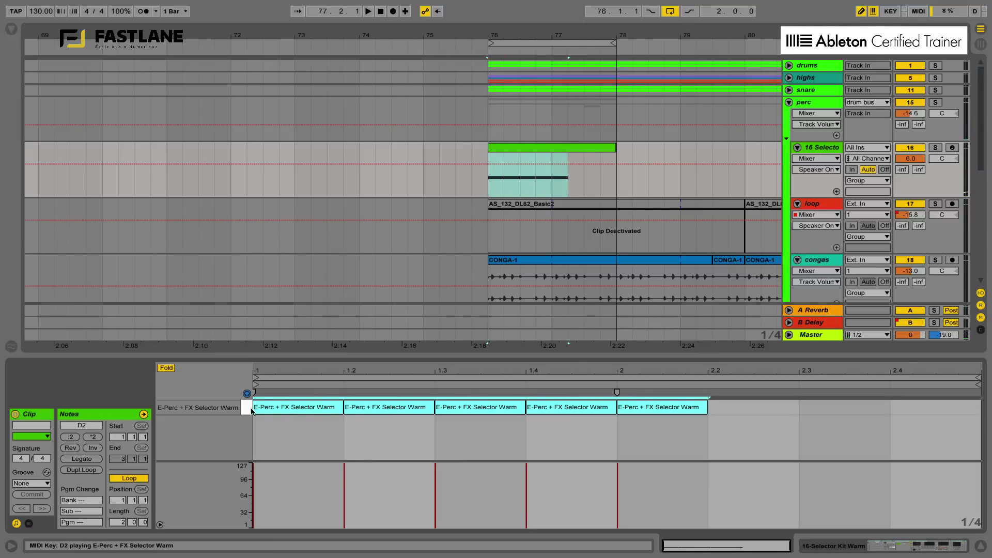
click(247, 413)
click(246, 411)
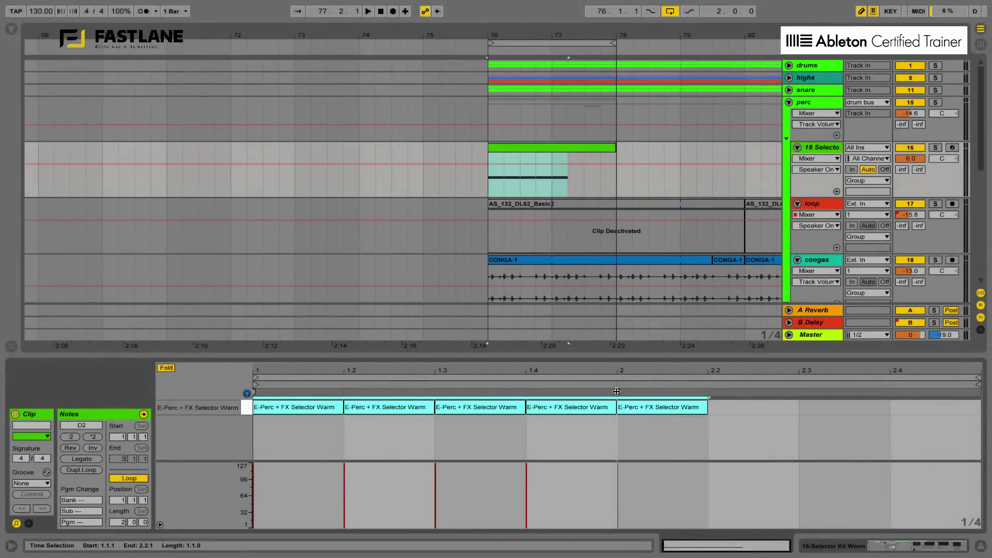
drag(610, 393, 544, 394)
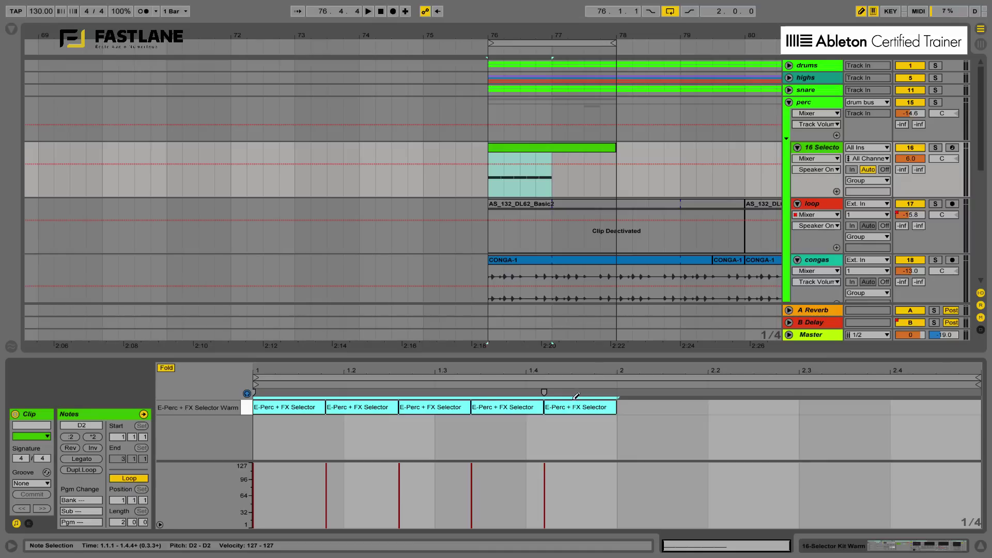
key(space)
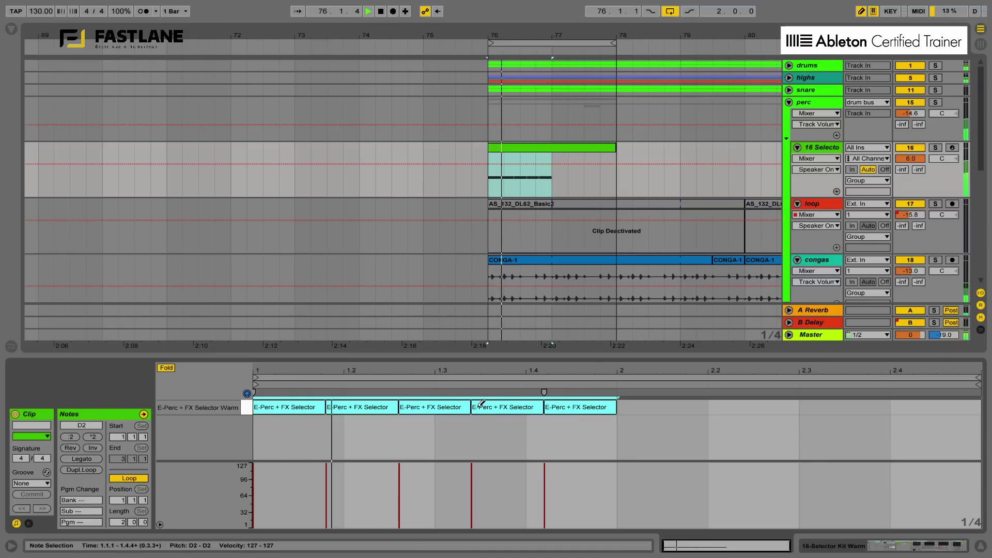
key(space)
Step: Replace the notes with seven quarter notes compressed evenly into the first bar and play them
click(248, 410)
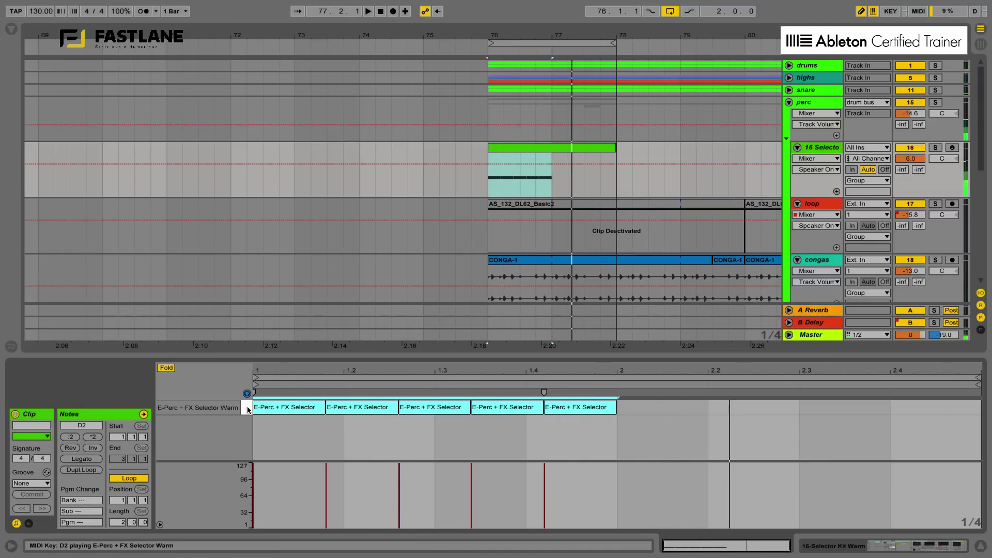
key(Delete)
mouse_move(253, 407)
mouse_down()
mouse_move(827, 405)
mouse_move(785, 395)
mouse_move(566, 400)
mouse_up()
key(space)
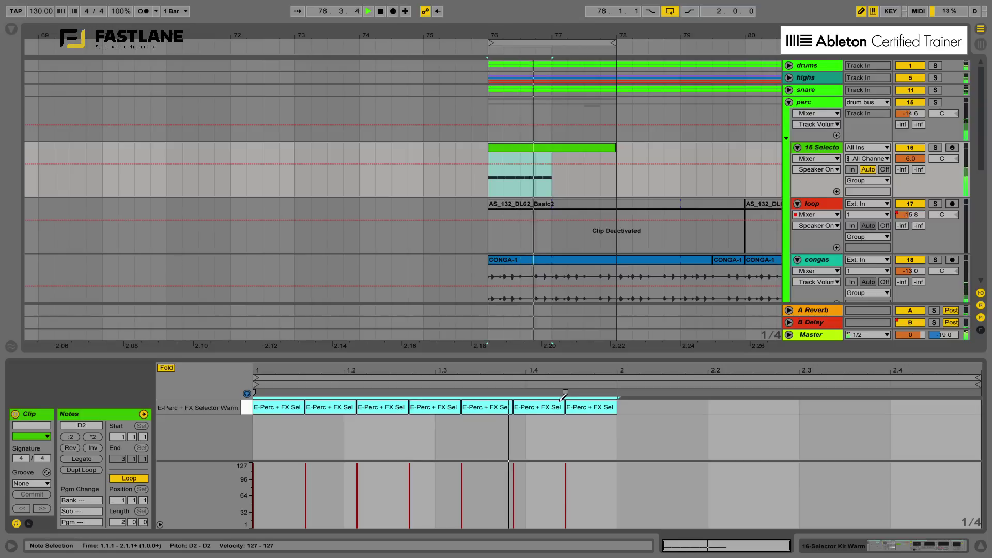
Step: Stretch the seven notes so that they run from the clip's start to 2.3, and play the result
key(space)
mouse_move(564, 395)
mouse_down()
mouse_move(798, 396)
mouse_move(720, 403)
mouse_up()
key(space)
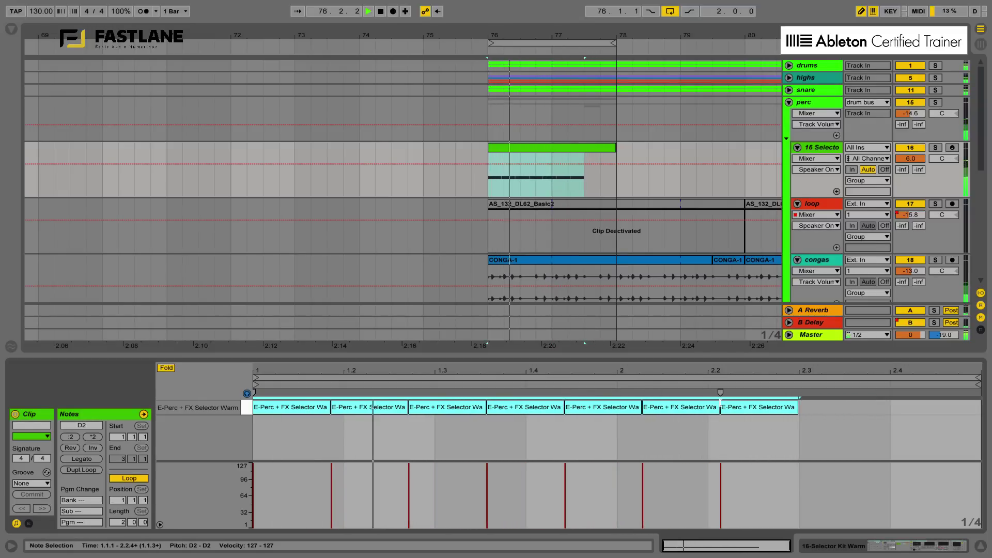
Step: Replace the seven notes with five equal notes compressed into the first bar and play them
key(space)
key(Delete)
mouse_move(258, 406)
mouse_down()
mouse_move(641, 406)
mouse_move(545, 395)
mouse_up()
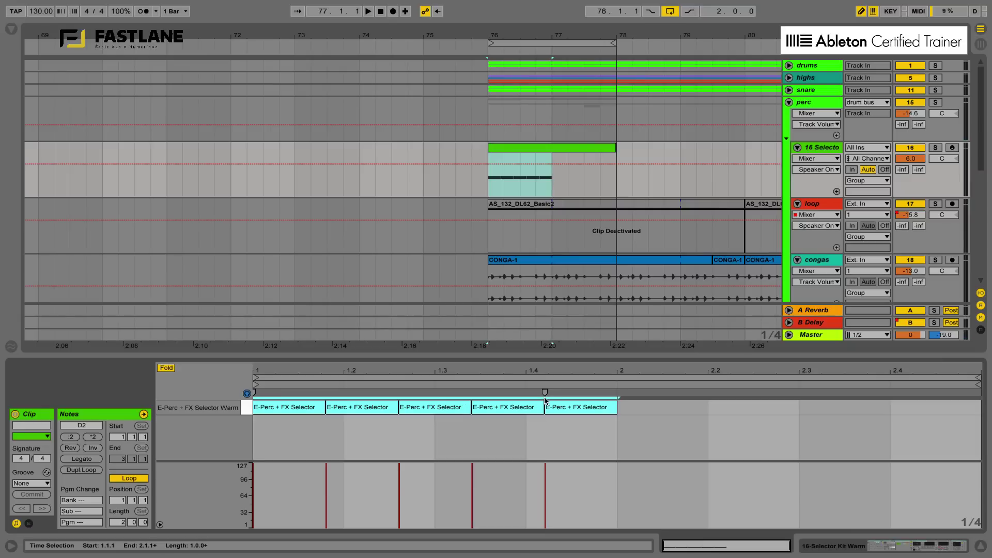
key(space)
key(space)
Step: Leave draw mode, shorten the fourth note to start within 1.3.3, and shift the last note earlier to 1.4
click(497, 420)
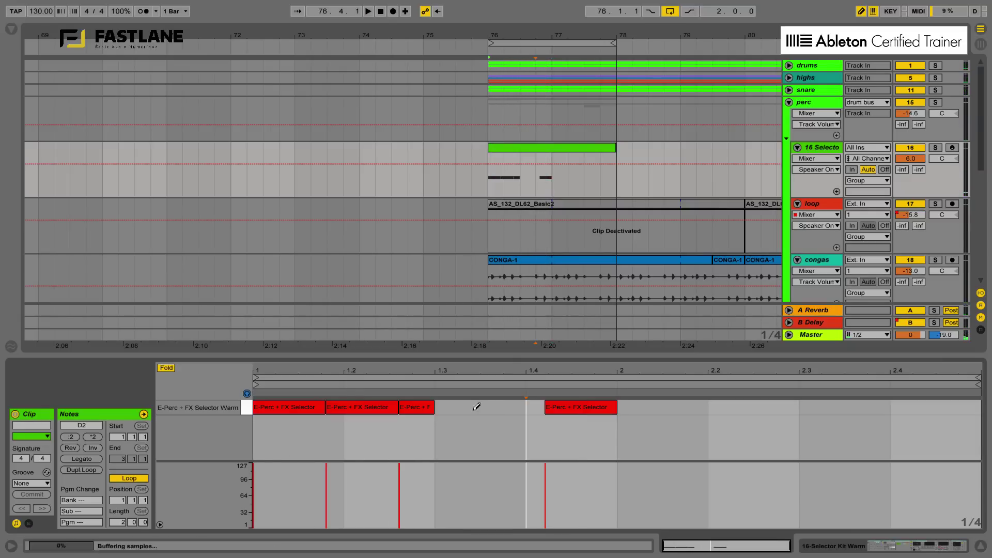
key(b)
click(477, 411)
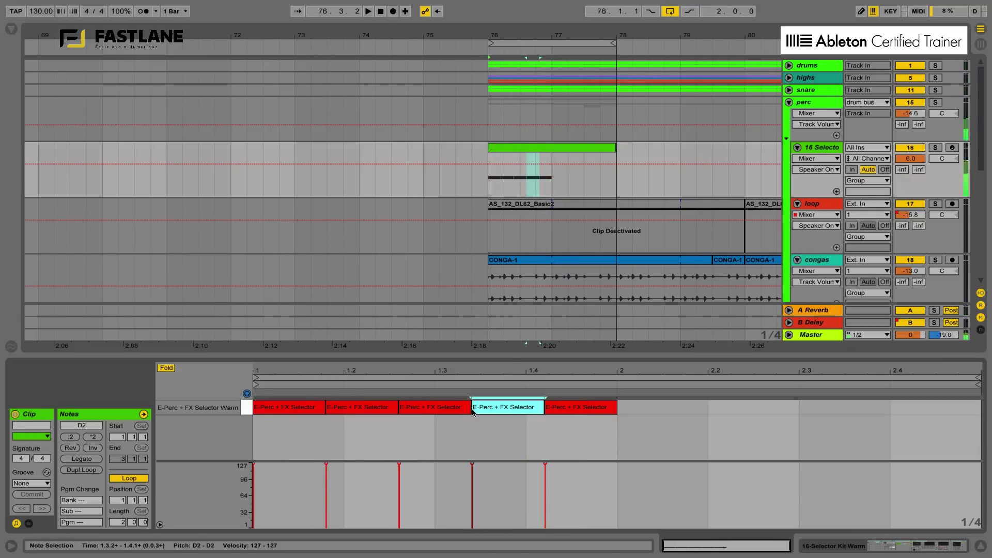
drag(472, 412, 499, 411)
key(space)
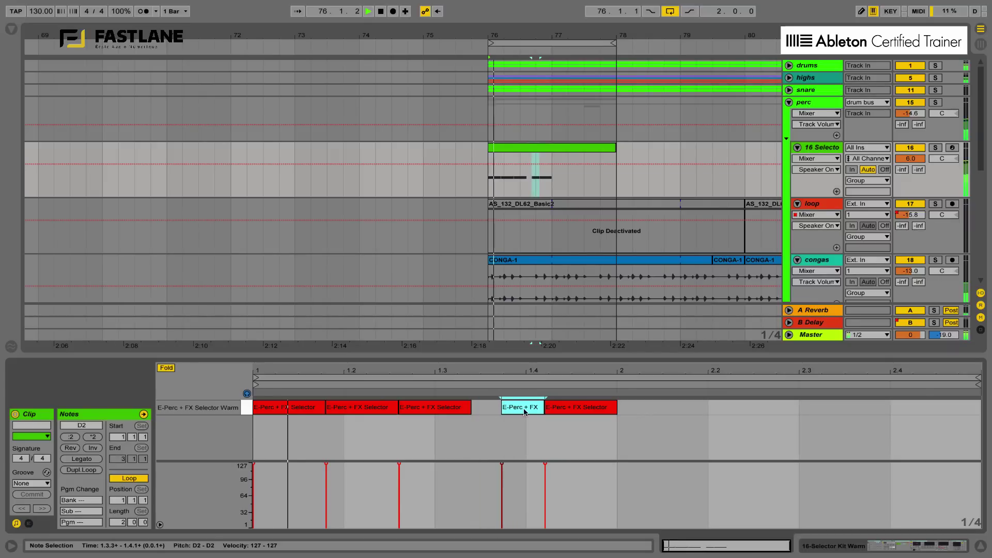
drag(548, 408, 501, 412)
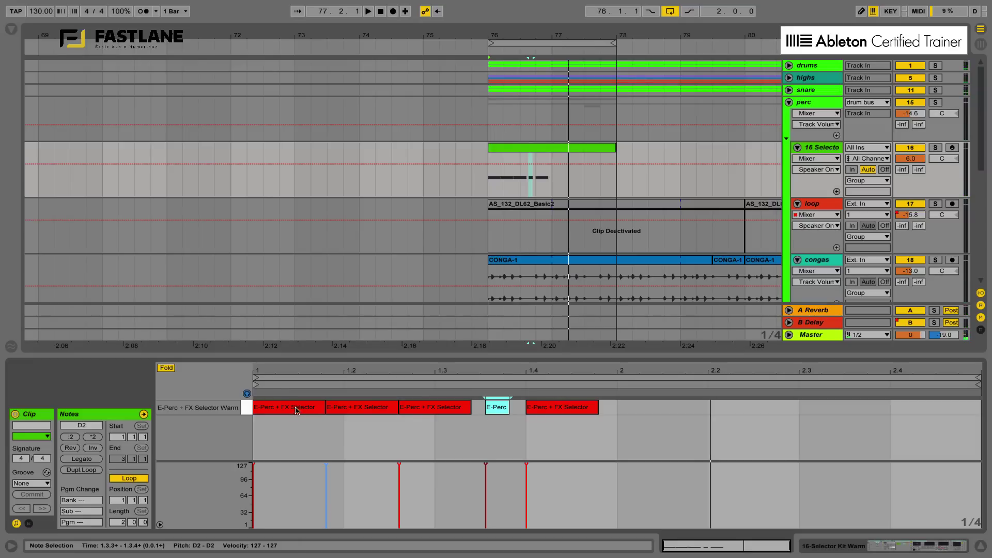
Step: Lower the velocities of the first four notes, setting the third to 108, and select the clip's full two-bar loop
drag(297, 409, 297, 420)
drag(374, 408, 374, 413)
drag(430, 409, 430, 417)
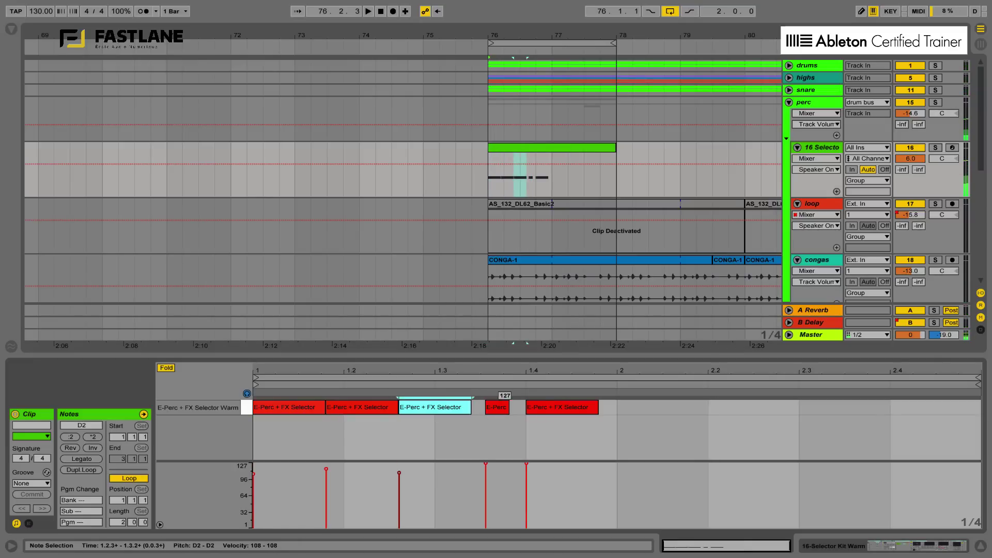
drag(497, 407, 497, 418)
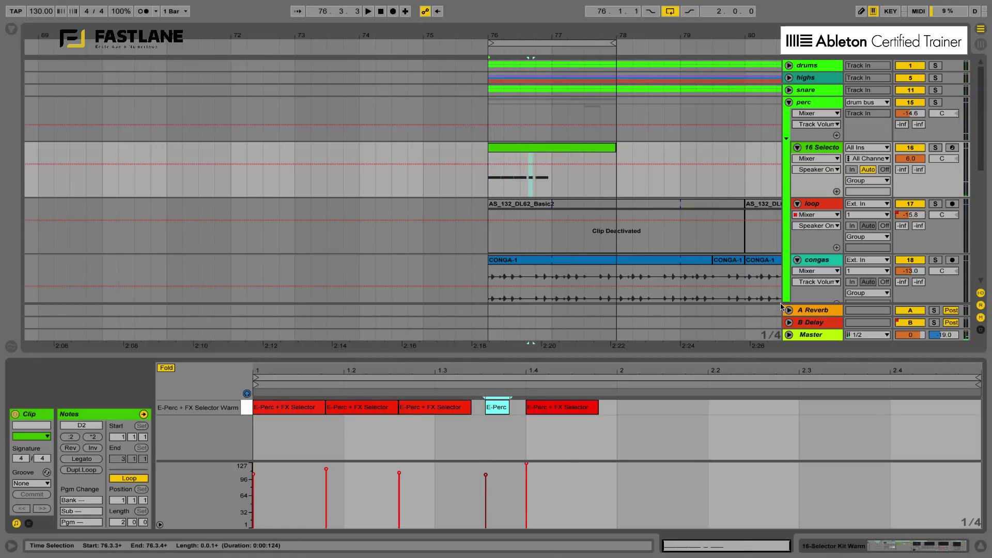
click(954, 378)
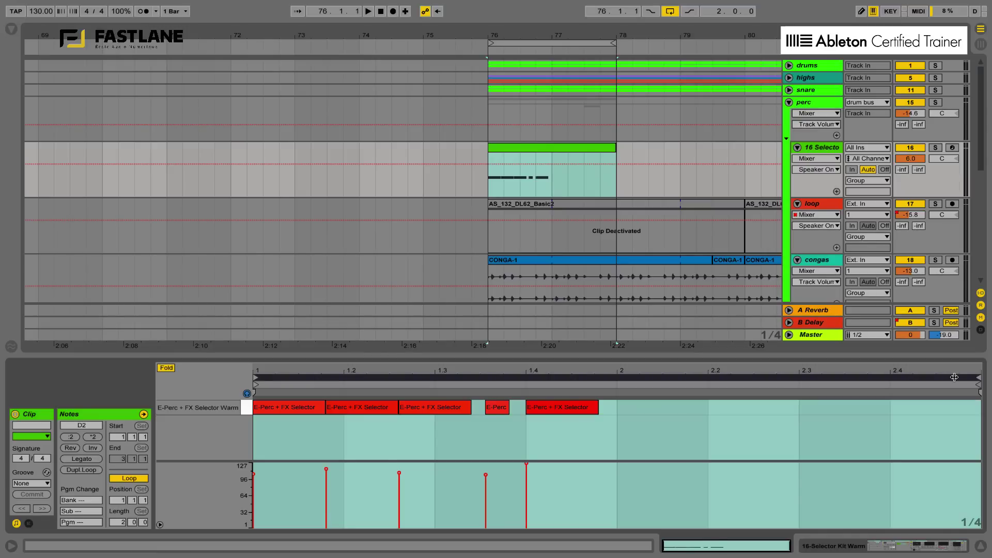
Step: Shorten the clip's loop to three beats, ending at 1.4, and play the repeating pattern
drag(975, 377, 929, 381)
mouse_move(741, 410)
mouse_down()
mouse_move(623, 416)
mouse_move(598, 385)
mouse_move(528, 383)
mouse_up()
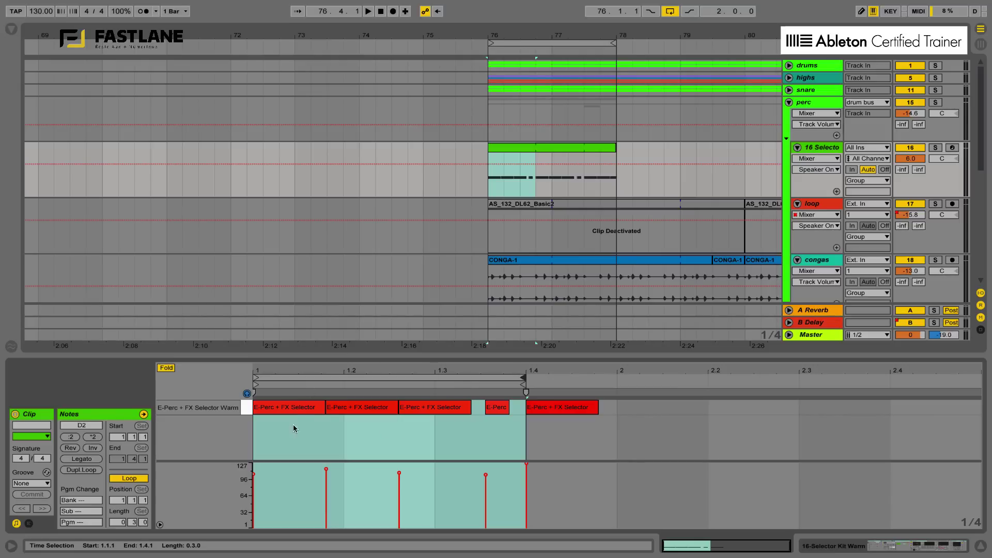
click(274, 426)
click(424, 421)
click(487, 423)
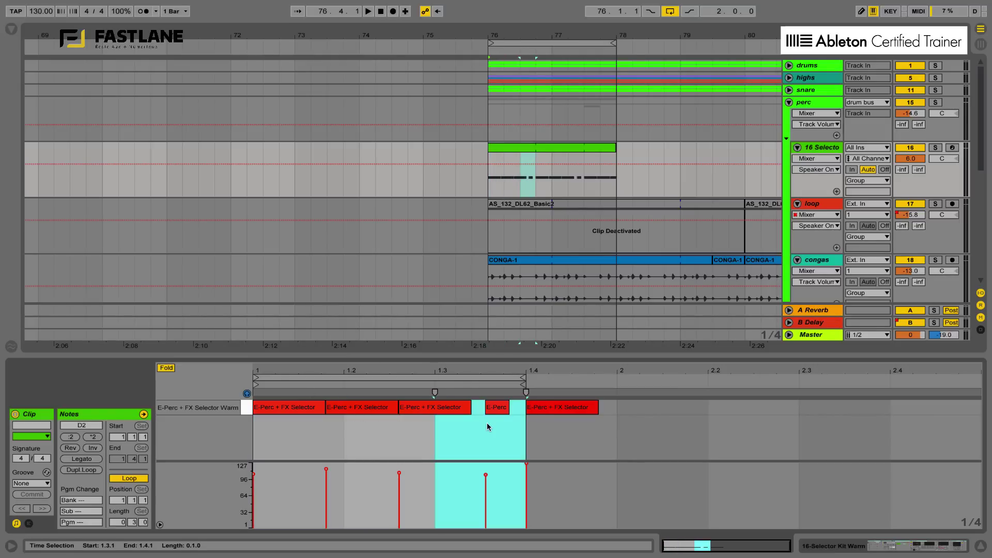
key(space)
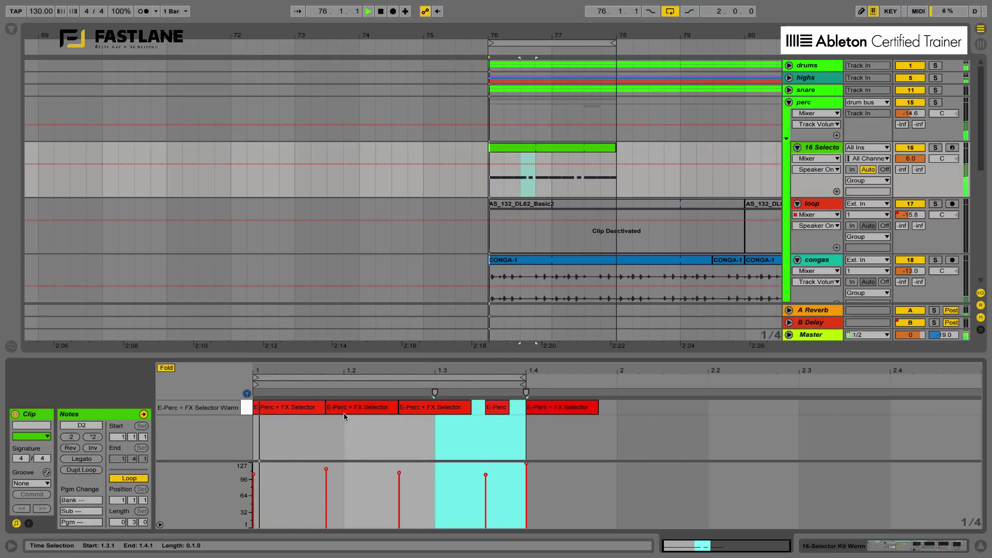
key(space)
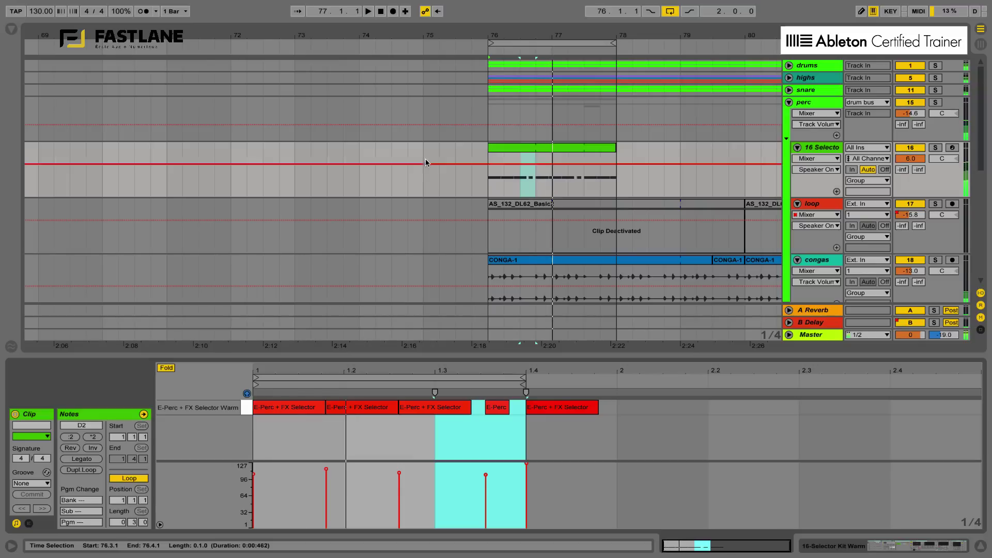
Step: Select the two-bar arrangement loop, mark the percussion clip's last two beats from 77.3, and play the loop
click(549, 151)
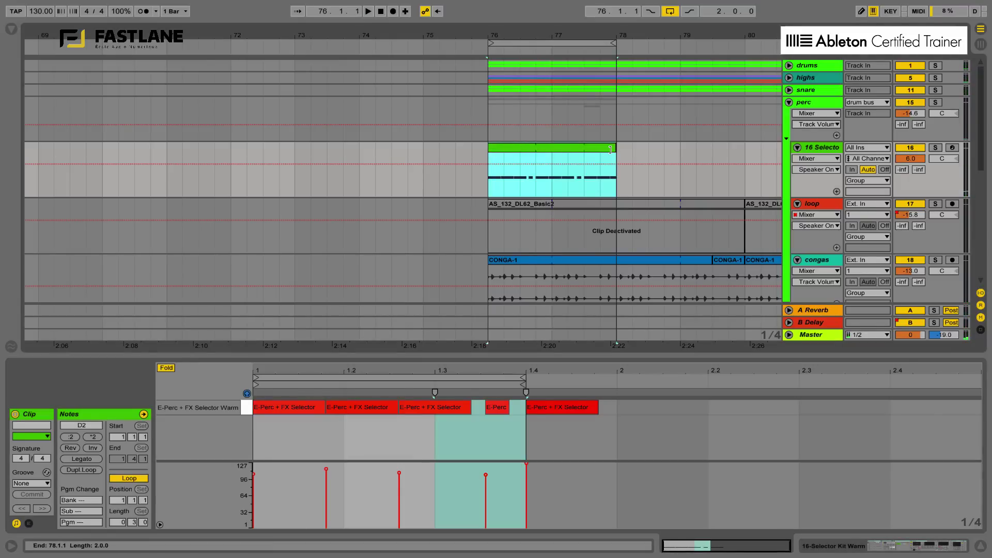
click(555, 43)
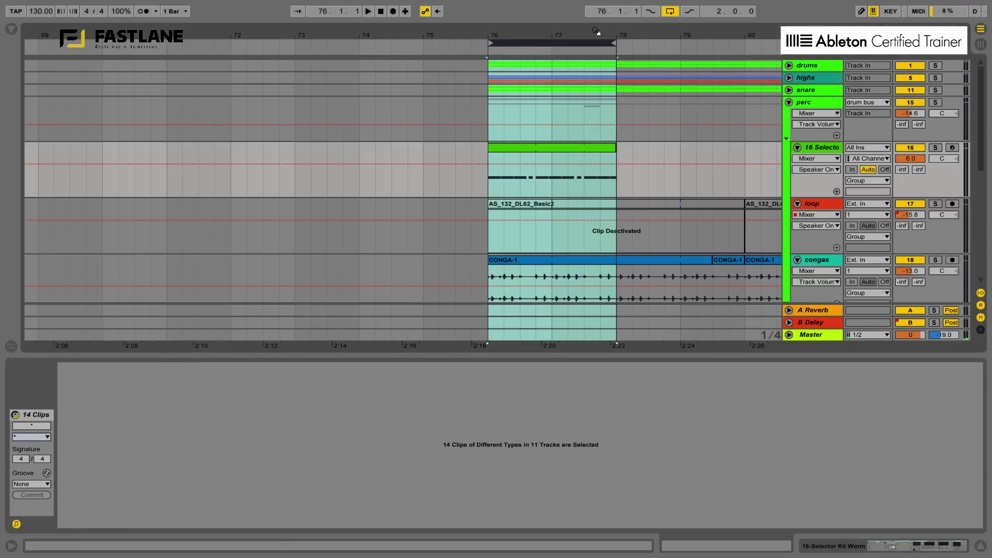
drag(585, 165, 616, 165)
key(space)
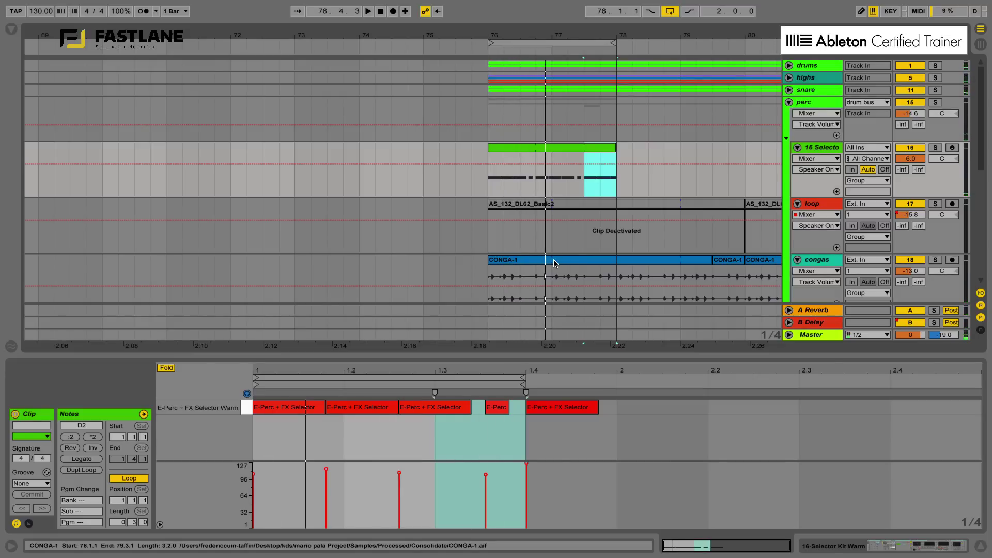
Step: Try a clip loop length of 1.1.0 ending at 2.2 in playback, and return the loop end to 1.4
drag(524, 378, 704, 380)
key(space)
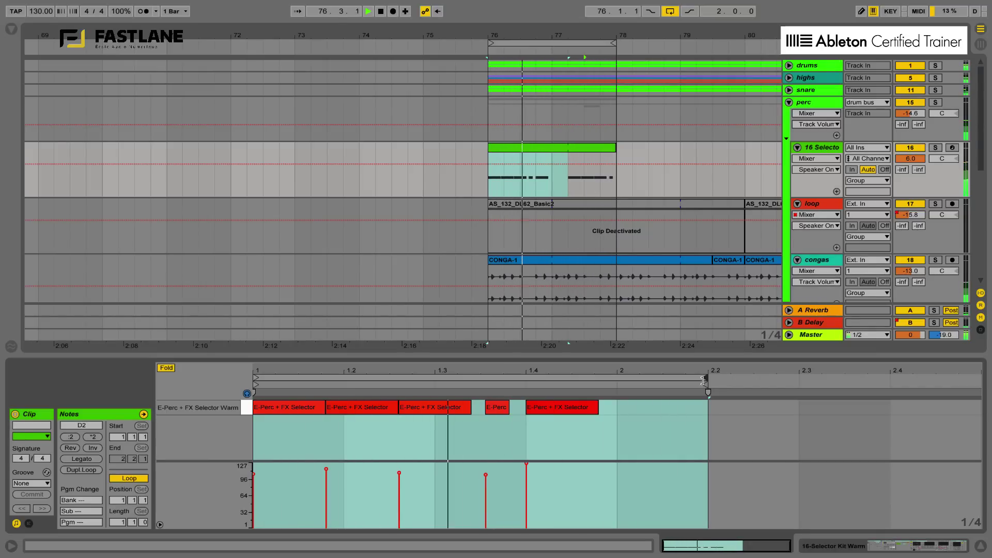
drag(704, 378, 539, 384)
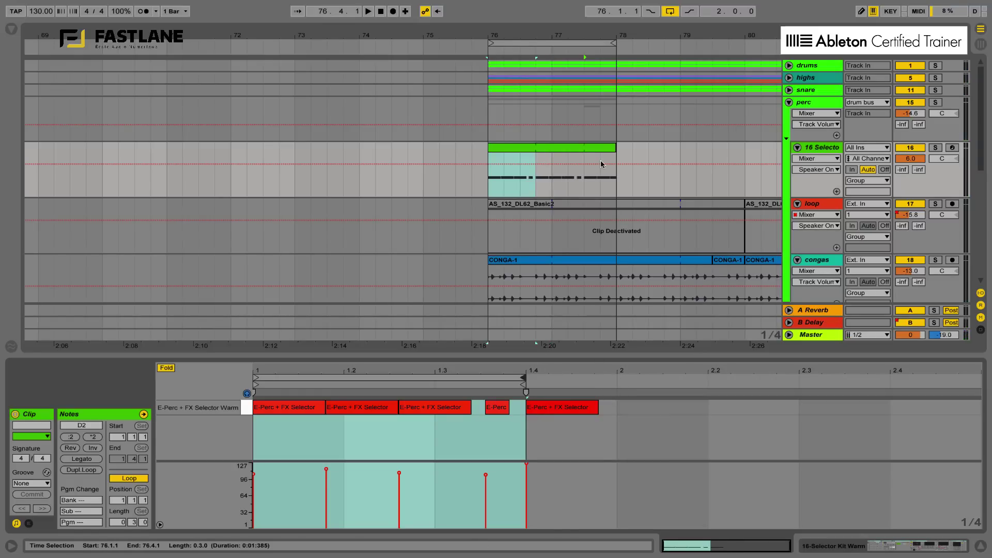
Step: Split the percussion clip at 77.3 and consolidate the whole two-bar range from 76 to 78 into one clip
click(569, 148)
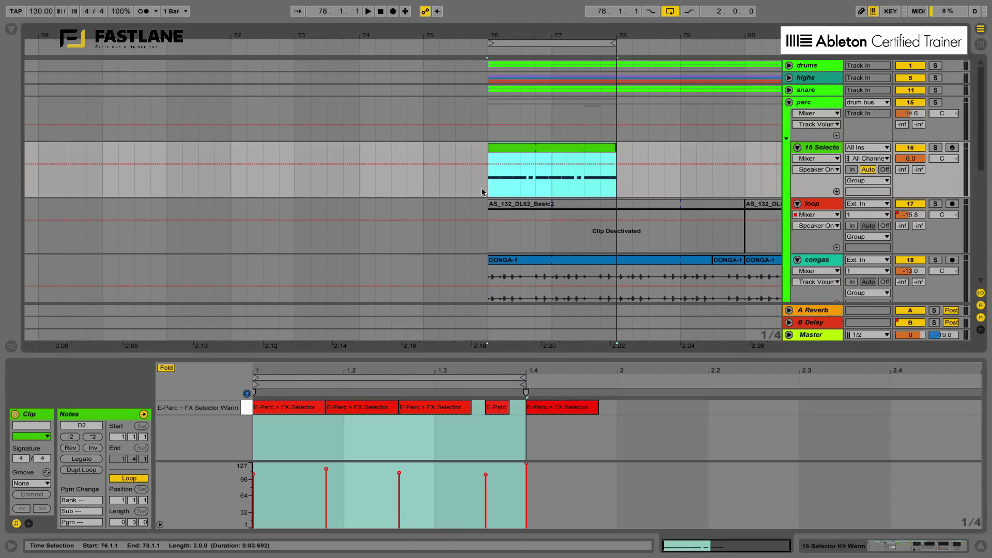
drag(490, 161, 615, 156)
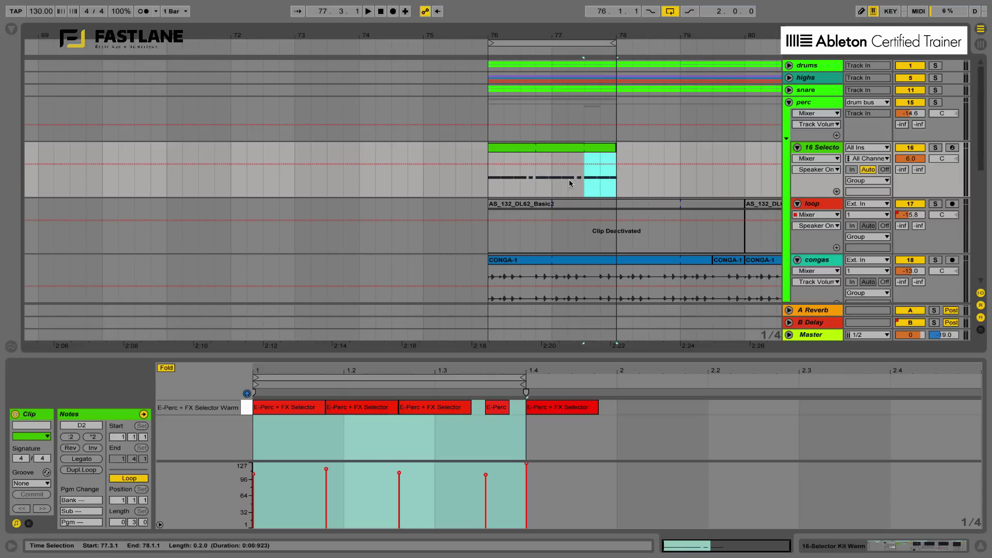
key(ctrl+e)
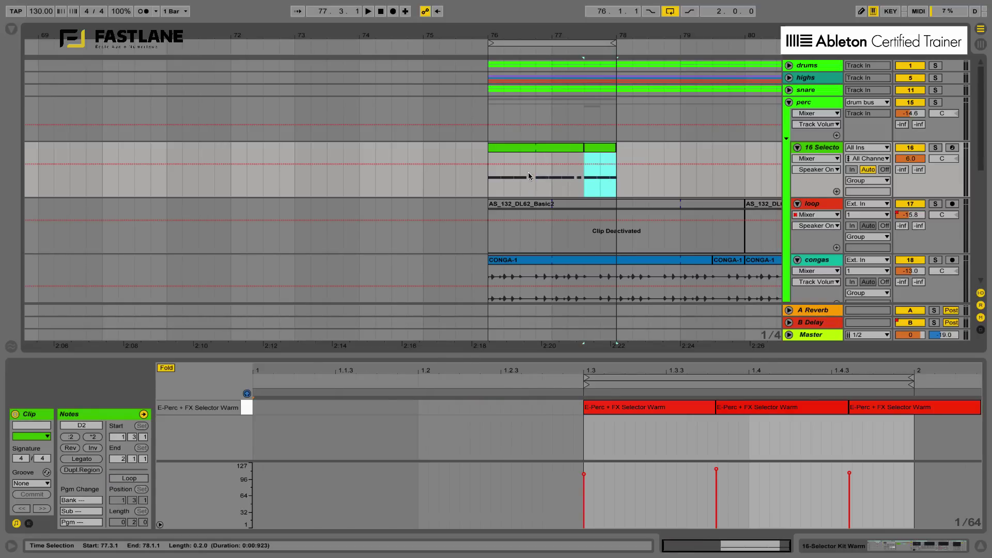
drag(489, 160, 614, 169)
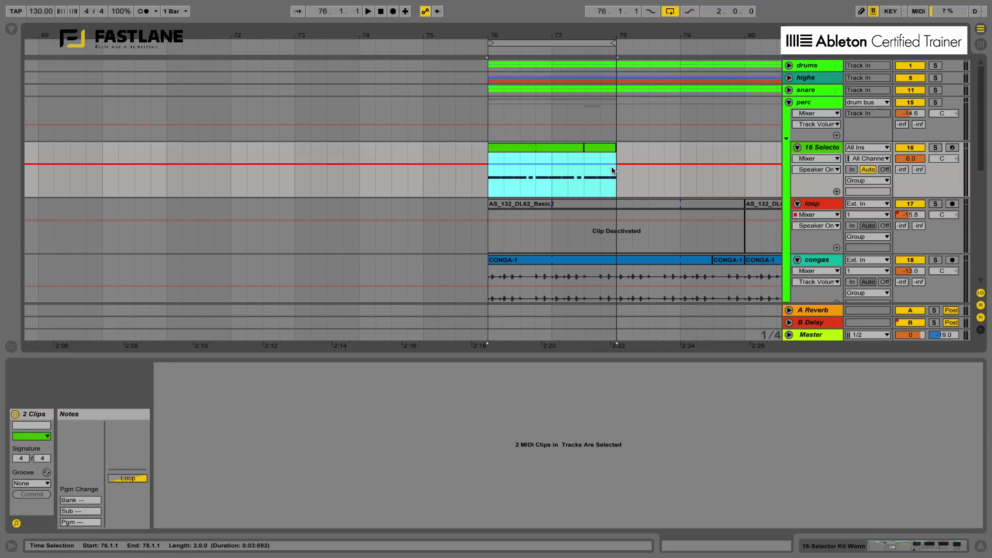
key(ctrl+j)
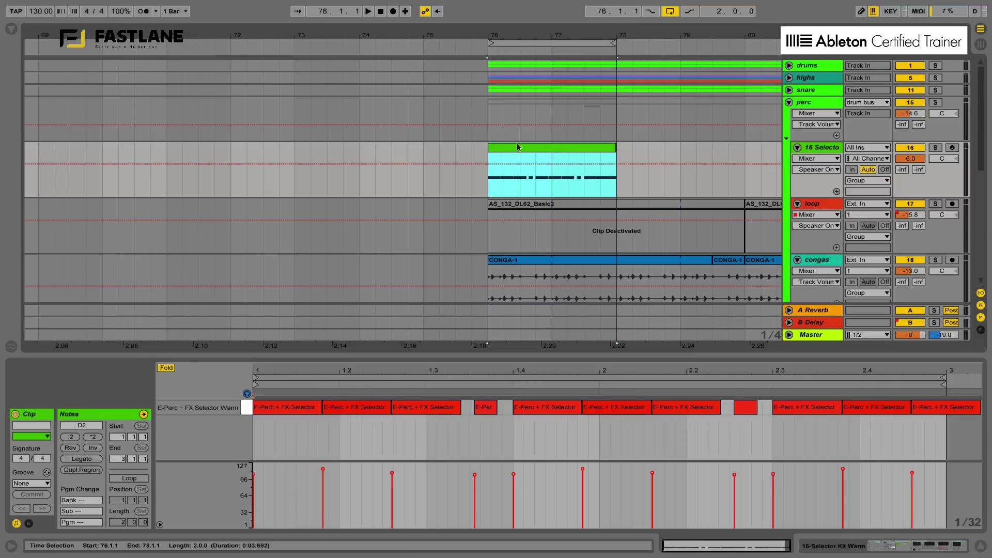
Step: Move the consolidated clip's start marker to 1.1.3 and play the offset pattern
mouse_move(255, 387)
mouse_down()
mouse_move(546, 389)
mouse_move(255, 384)
mouse_up()
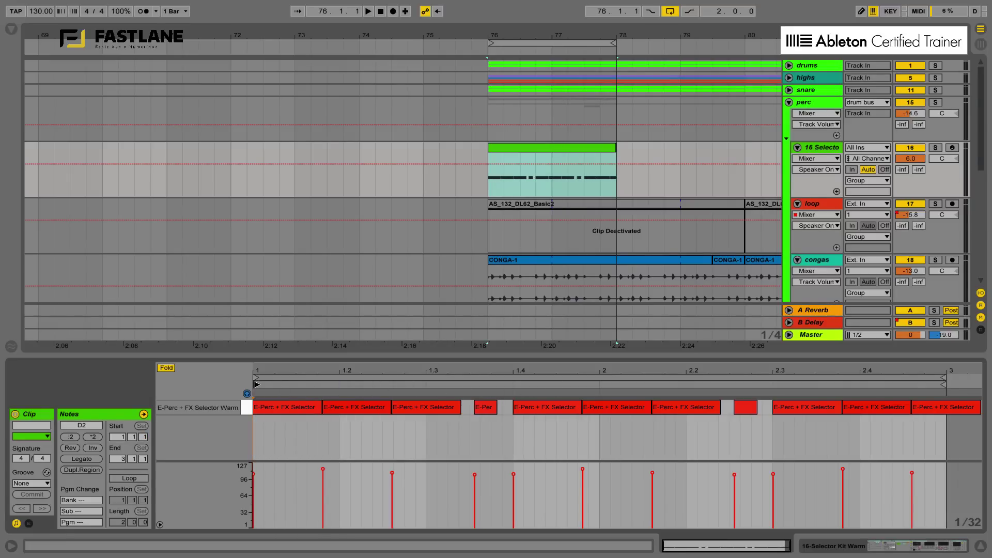
drag(255, 384, 296, 384)
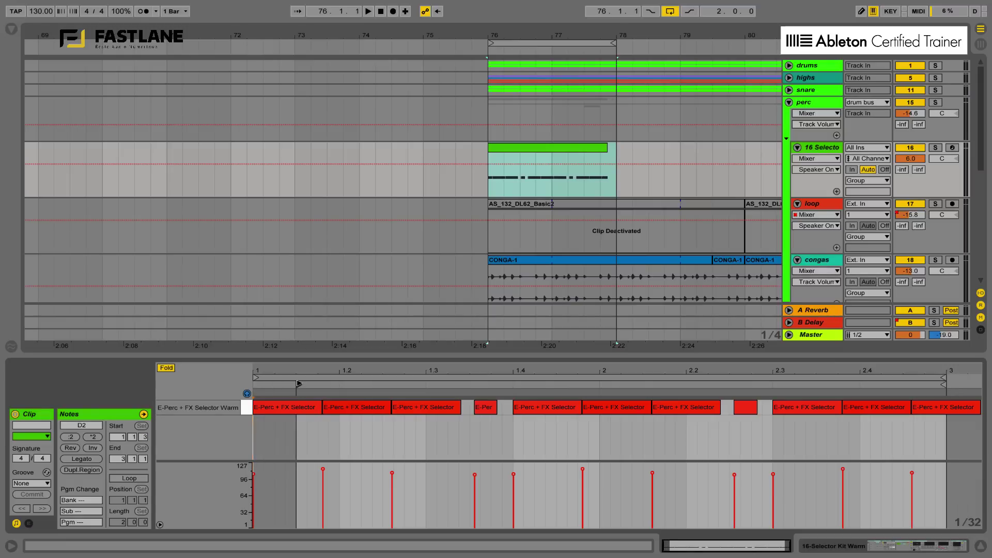
key(space)
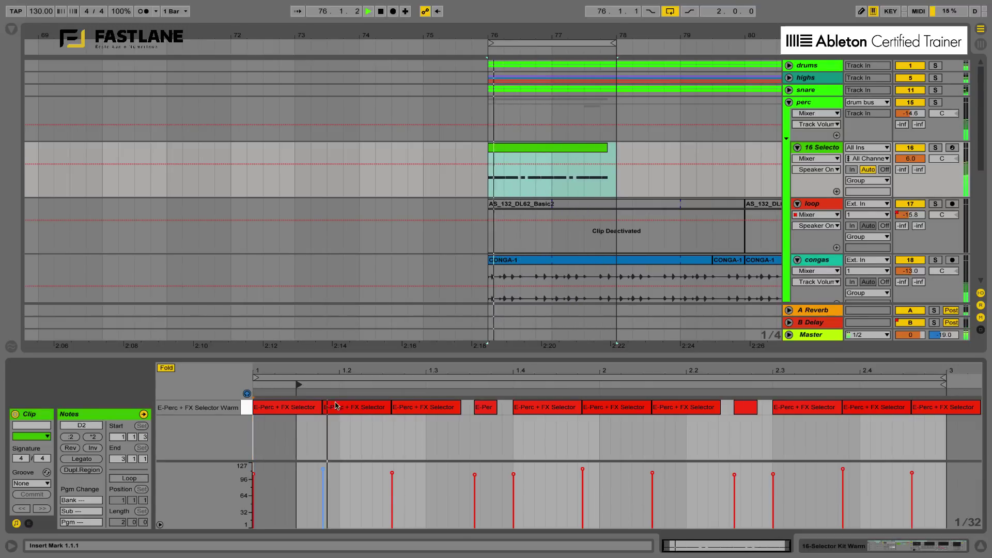
key(space)
Step: Try the clip's start marker at 1.2, return it to 1.1.3, and play the loop again
drag(297, 384, 336, 385)
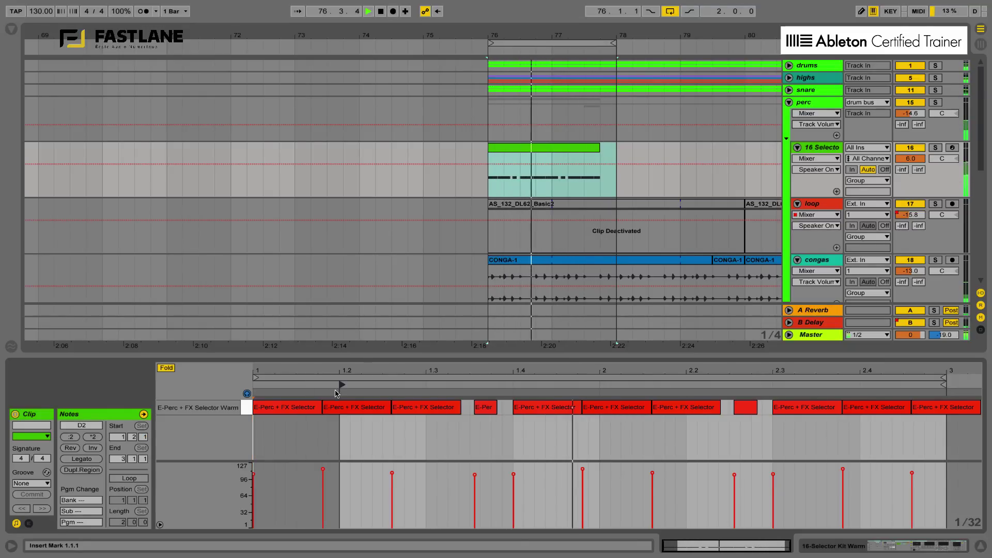
drag(343, 385, 299, 385)
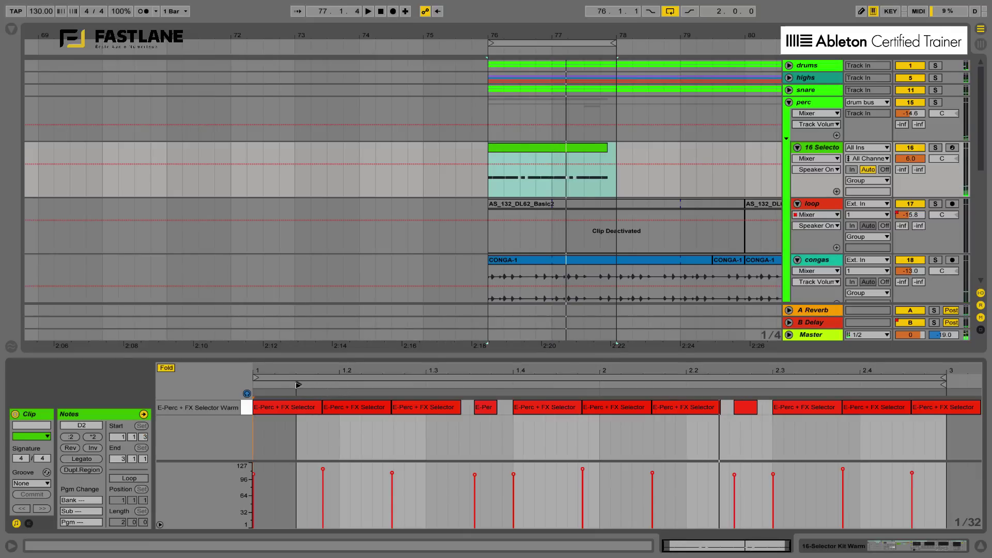
key(space)
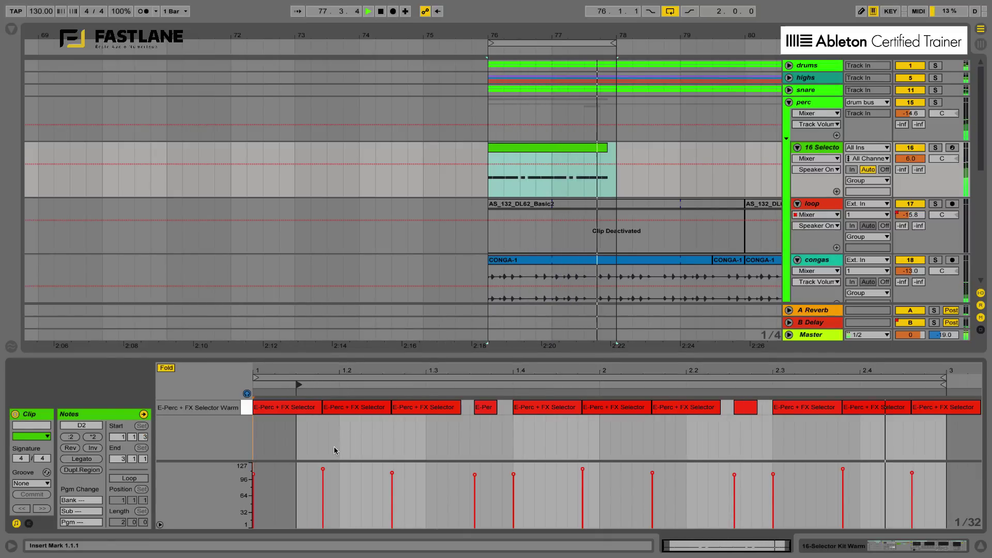
key(space)
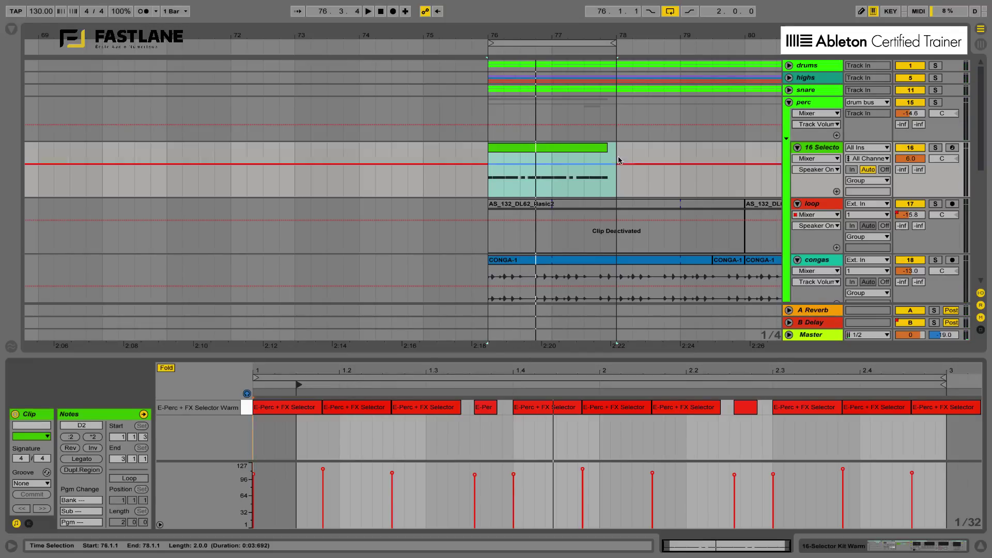
Step: Enlarge the two-bar range in the arrangement, show the track delay controls, and select the 16 Selecto track's delay
click(615, 37)
key(z)
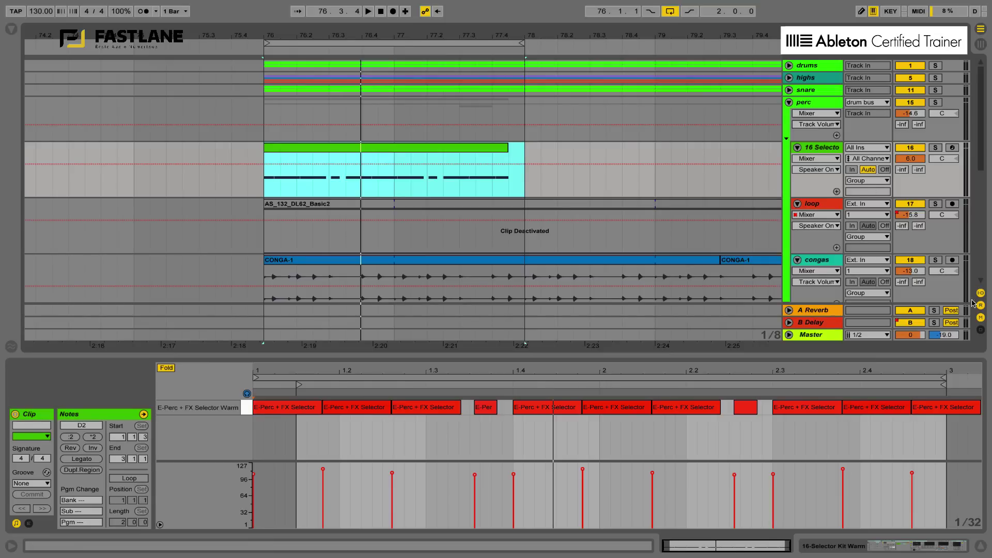
click(981, 331)
click(981, 331)
click(981, 331)
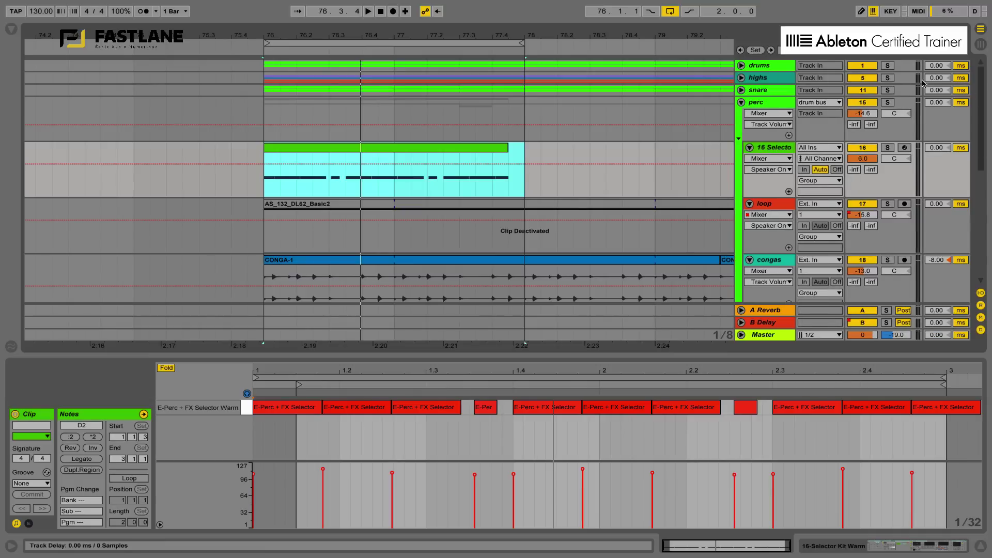
click(940, 149)
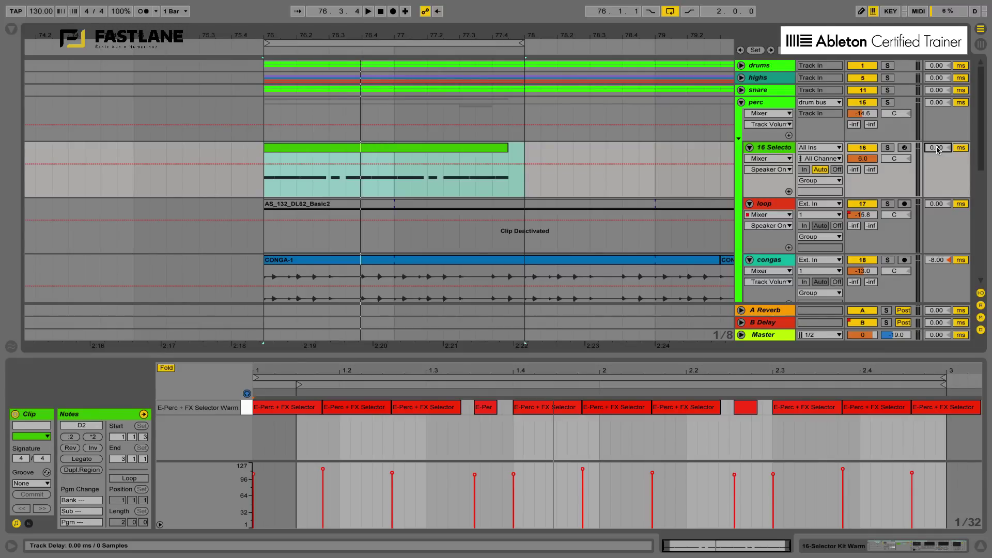
Step: Try shifting all the percussion notes later so they start just after 1.1.2, and undo the move
click(246, 408)
drag(344, 413, 422, 412)
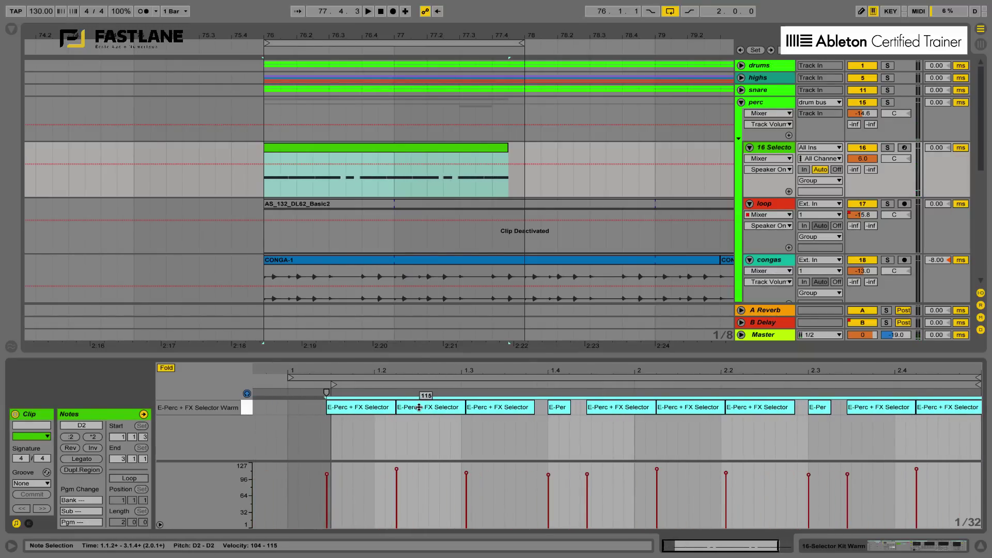
key(ctrl+z)
key(ctrl+z)
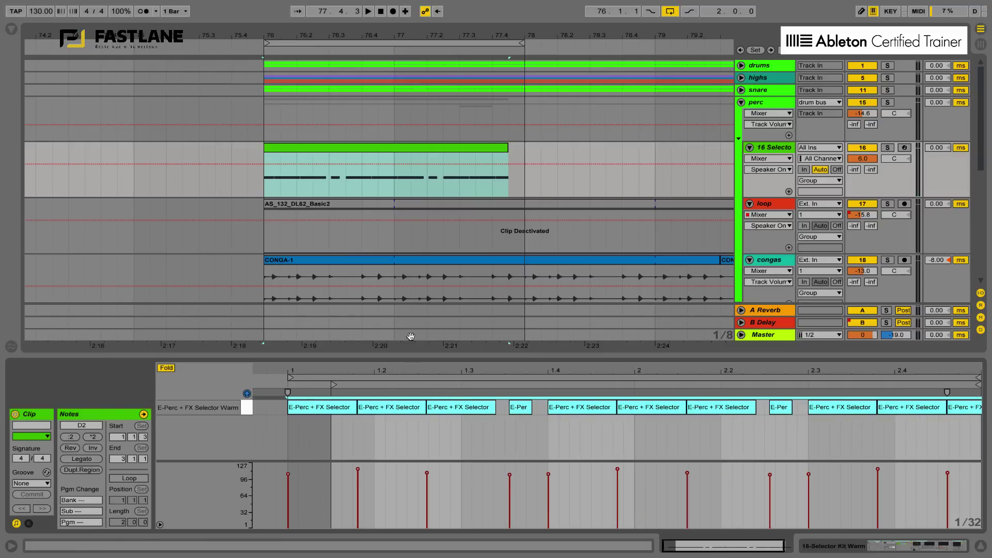
Step: Try a track delay of -11 ms on the 16 Selecto track and return it to 0 ms
click(938, 150)
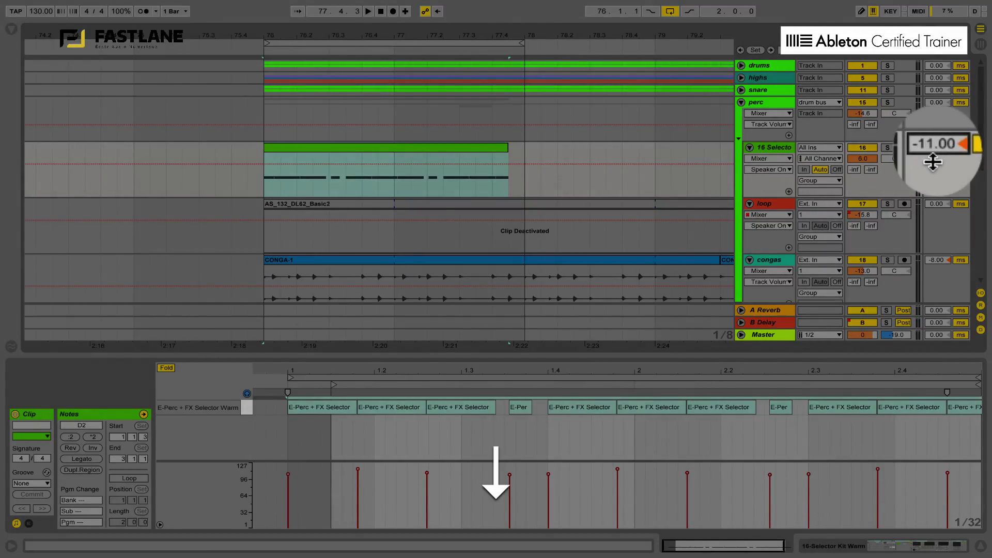
drag(936, 150, 936, 147)
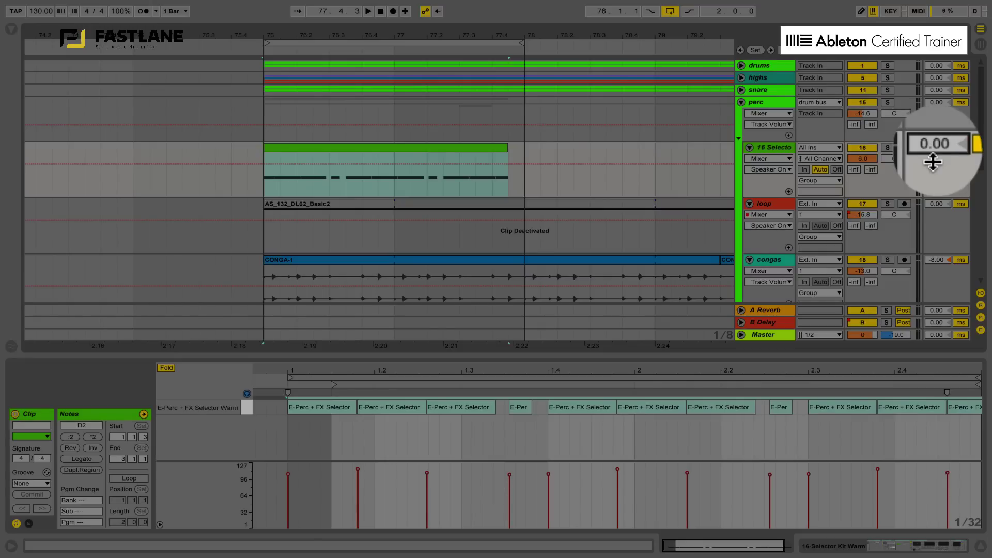
Step: Play the loop, raise the 16 Selecto track's delay to 12 ms, and compare it with a 0 ms delay
key(space)
drag(937, 150, 936, 144)
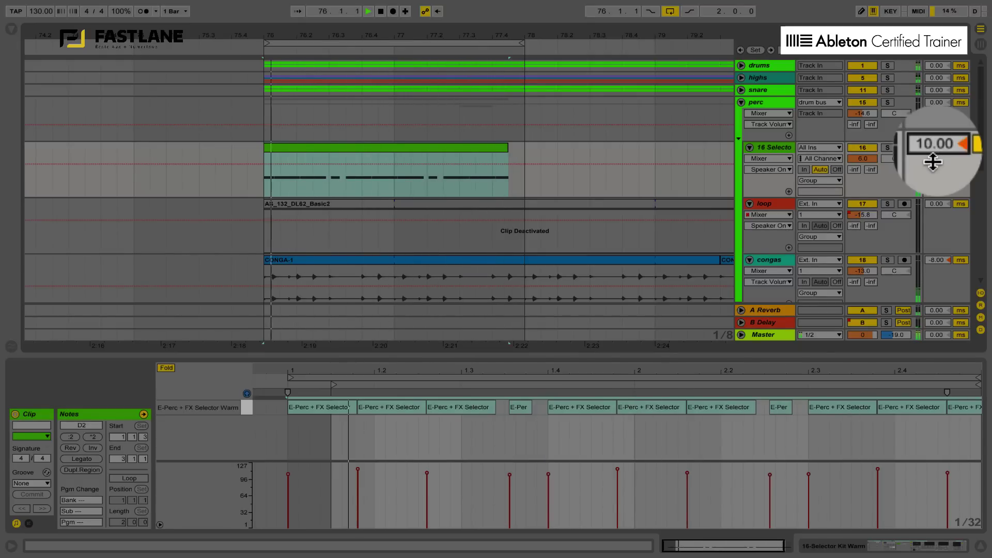
drag(936, 144, 936, 144)
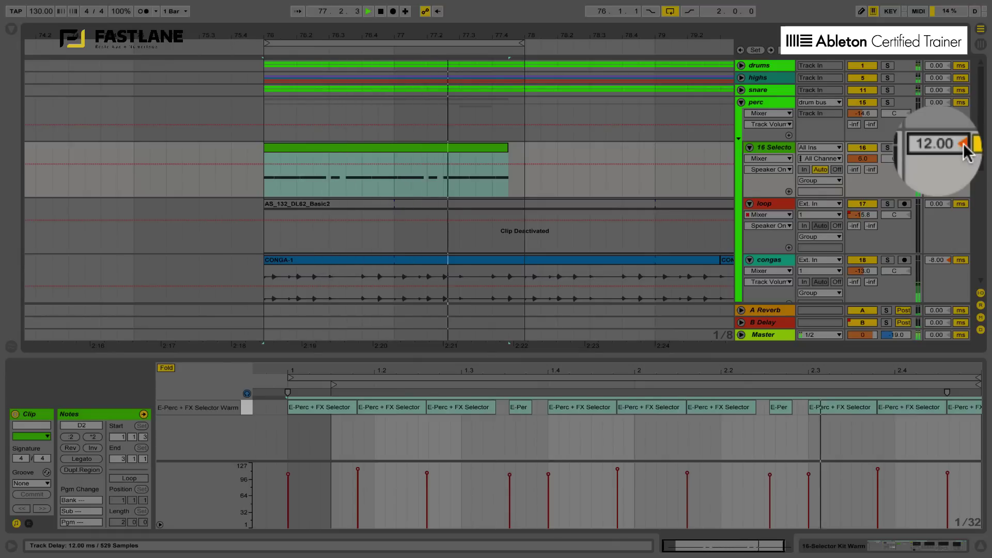
key(Delete)
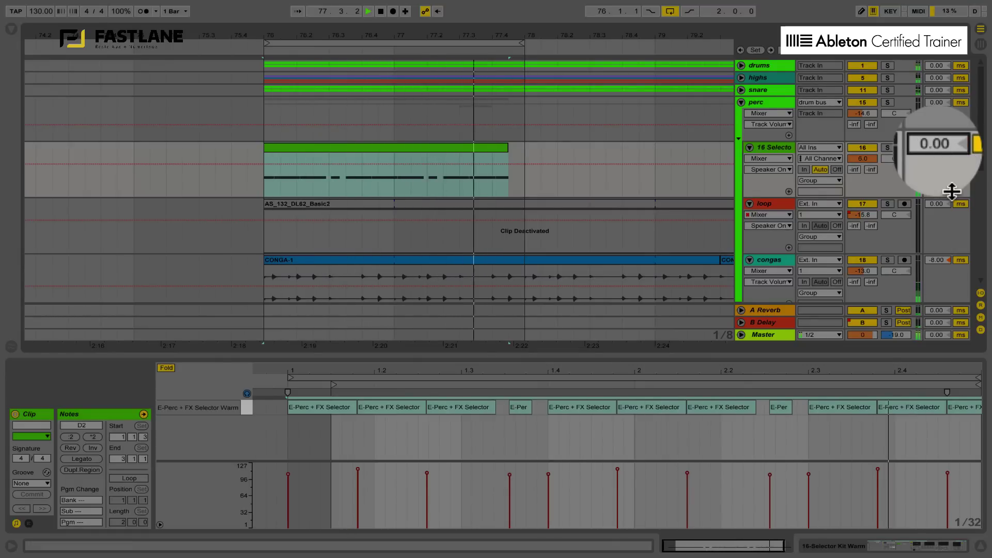
key(super+z)
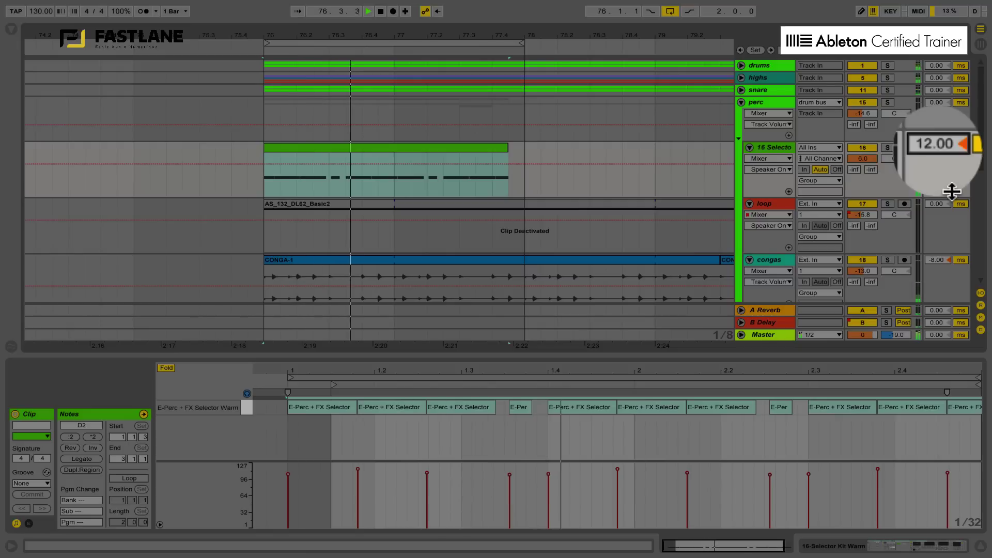
Step: Set the 16 Selecto track's delay to 4 ms and raise it to 7 ms during playback
mouse_move(936, 146)
mouse_down()
mouse_move(935, 155)
mouse_move(935, 144)
mouse_up()
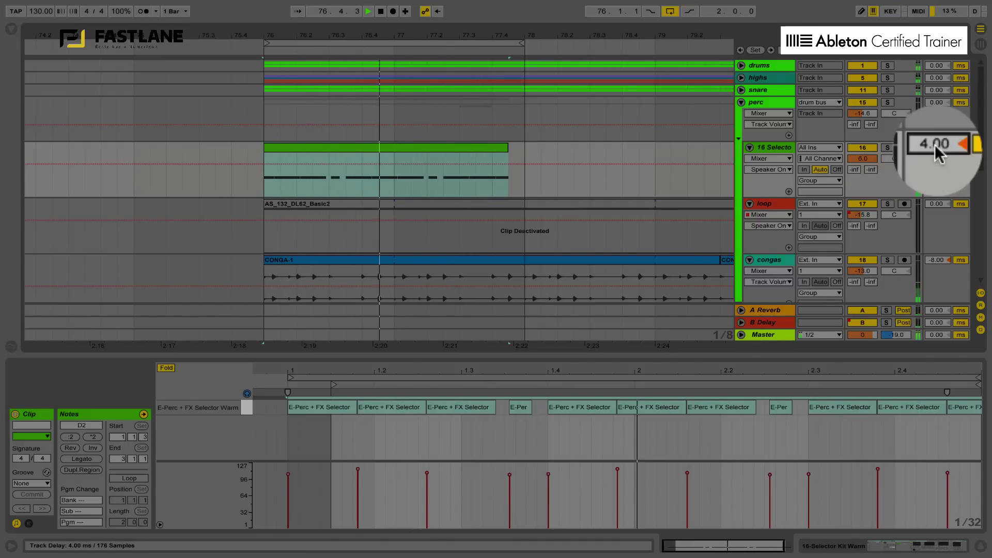
key(Up)
key(Up)
key(Up)
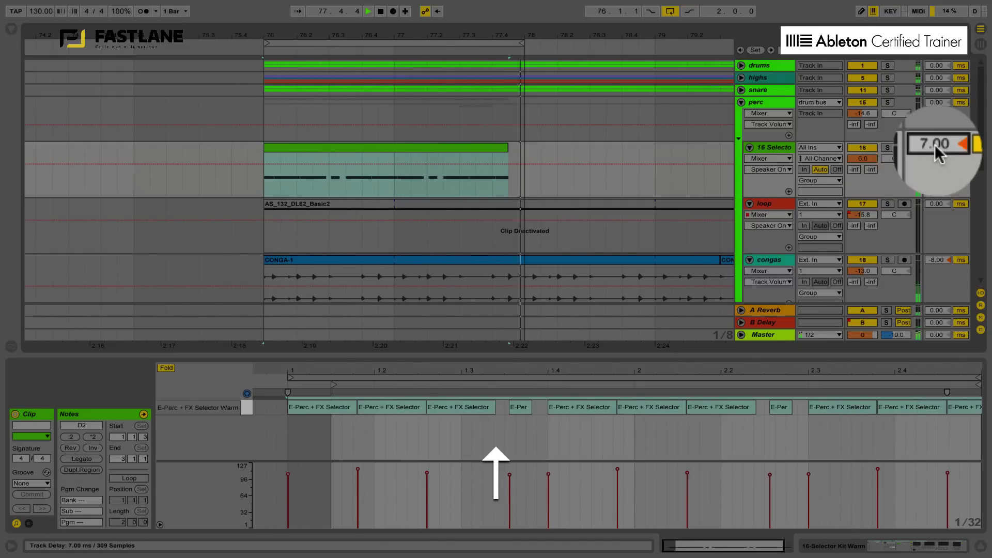
Step: Stop playback, set the 16 Selecto track's delay to -1 ms, and restart the loop
key(space)
key(Down)
key(Down)
key(Down)
key(Down)
key(Down)
key(Down)
key(Down)
key(Down)
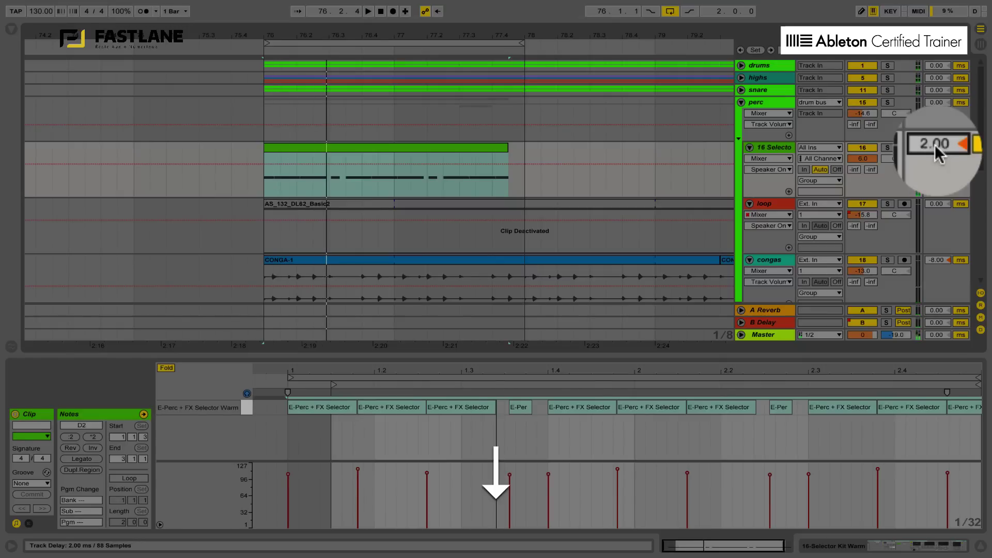
key(space)
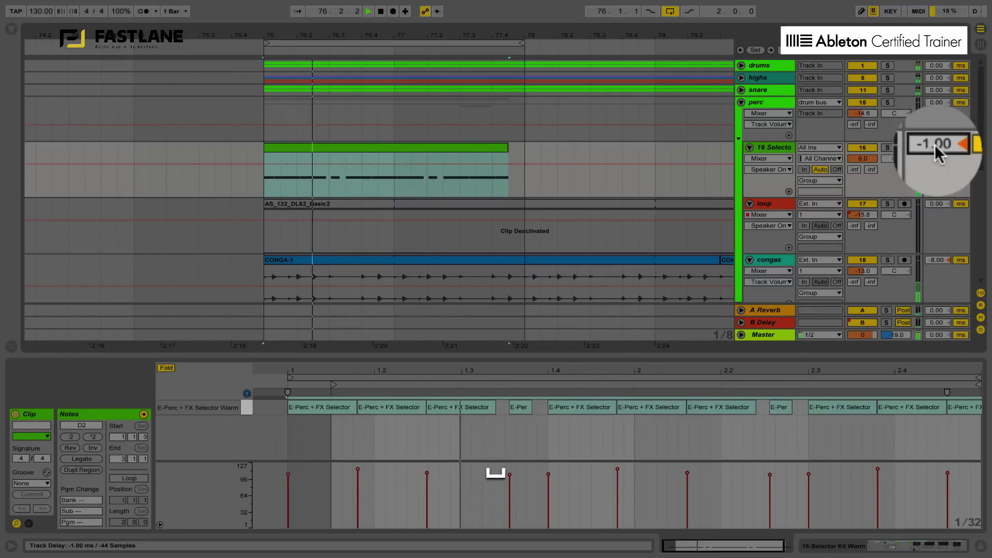
Step: Lower the 16 Selecto track's delay gradually to -8 ms while the loop plays
key(Down)
key(Down)
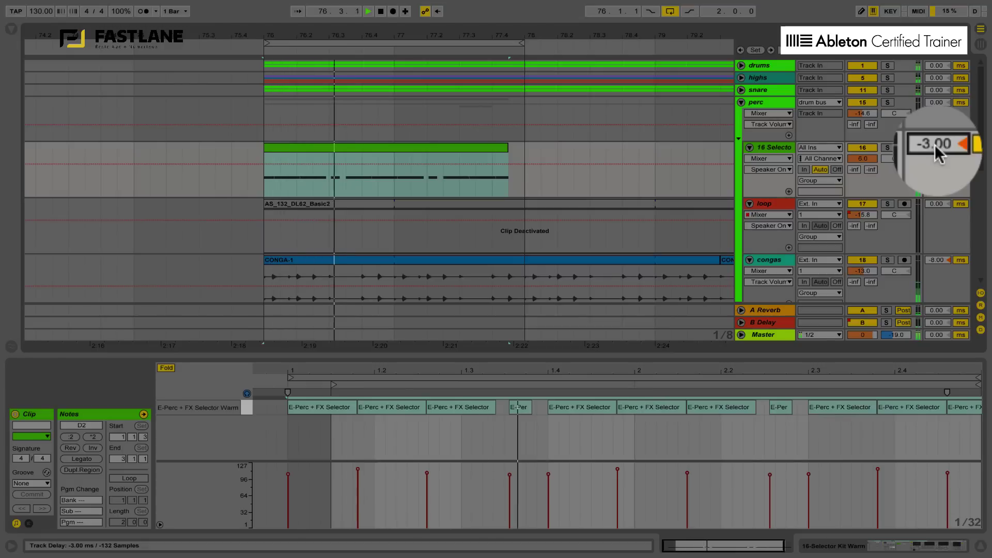
key(Down)
key(Down)
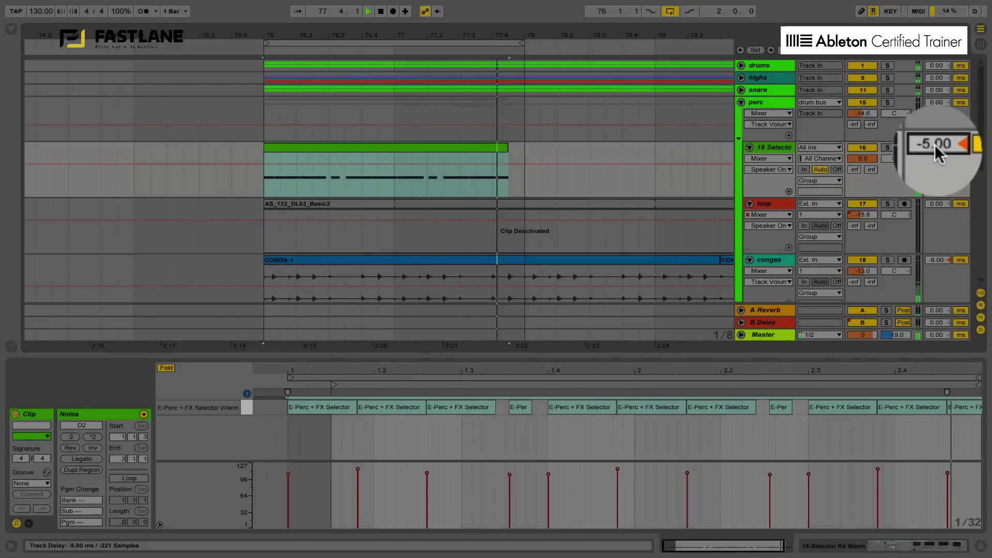
key(Down)
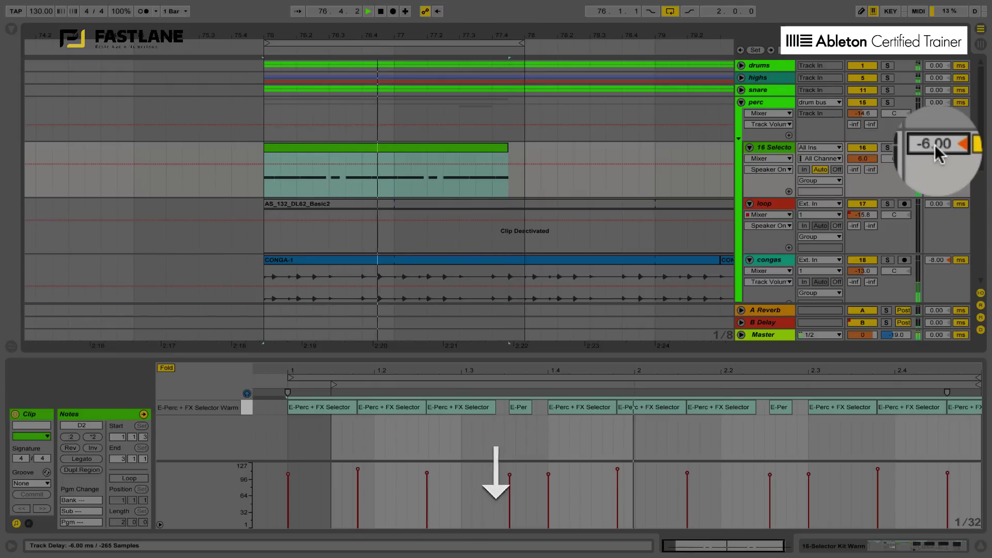
key(Down)
key(Down)
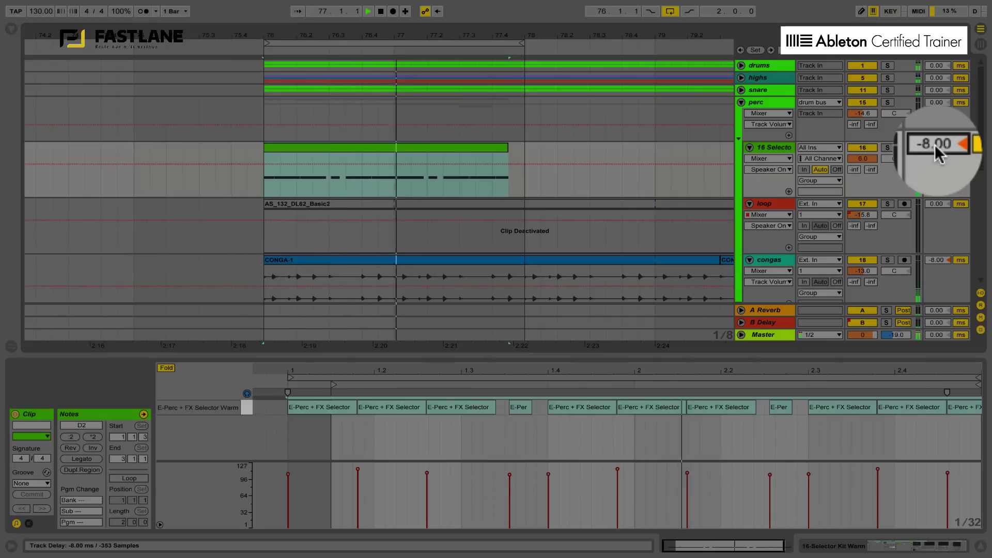
Step: Lower the 16 Selecto track's delay to -12 ms and bring it back up to -11 ms
key(Down)
key(Down)
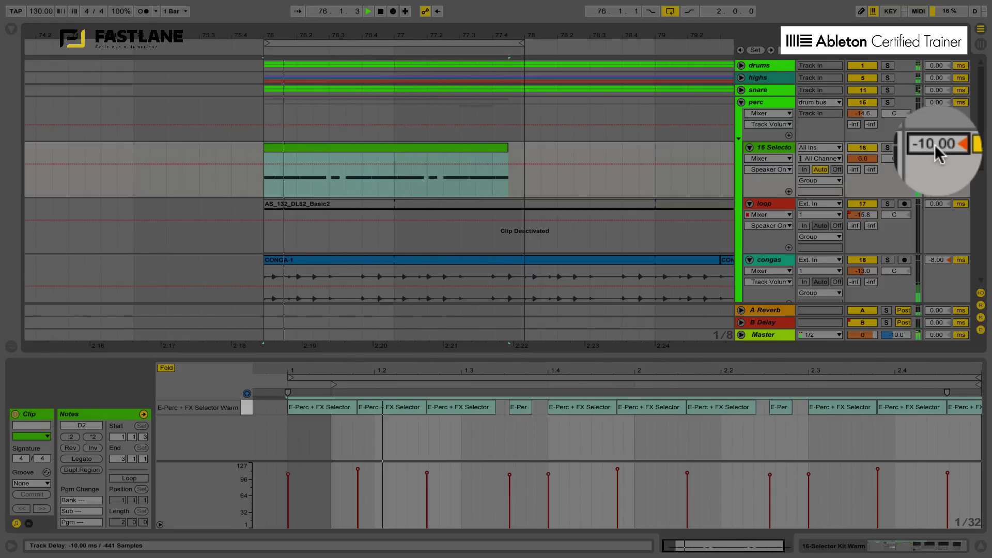
key(Down)
key(Down)
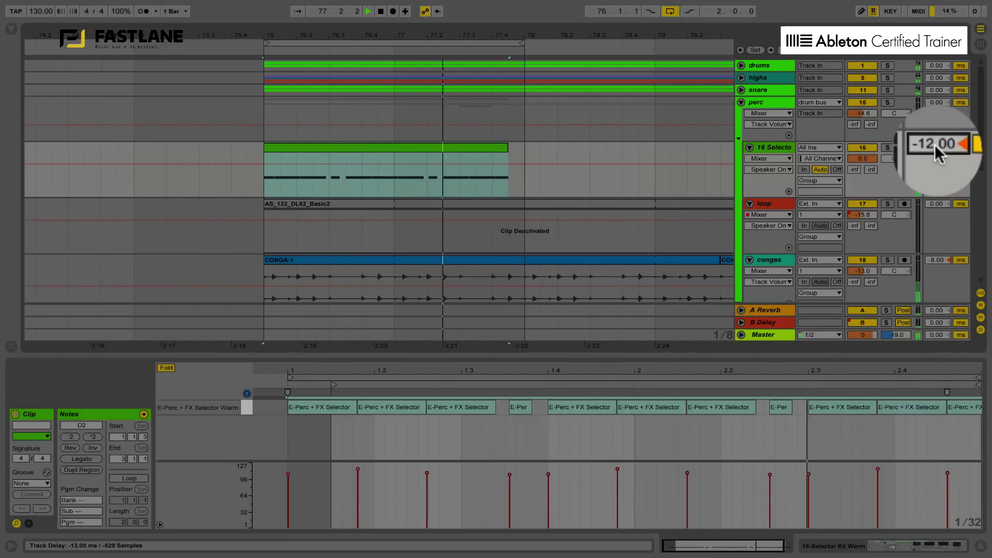
key(Up)
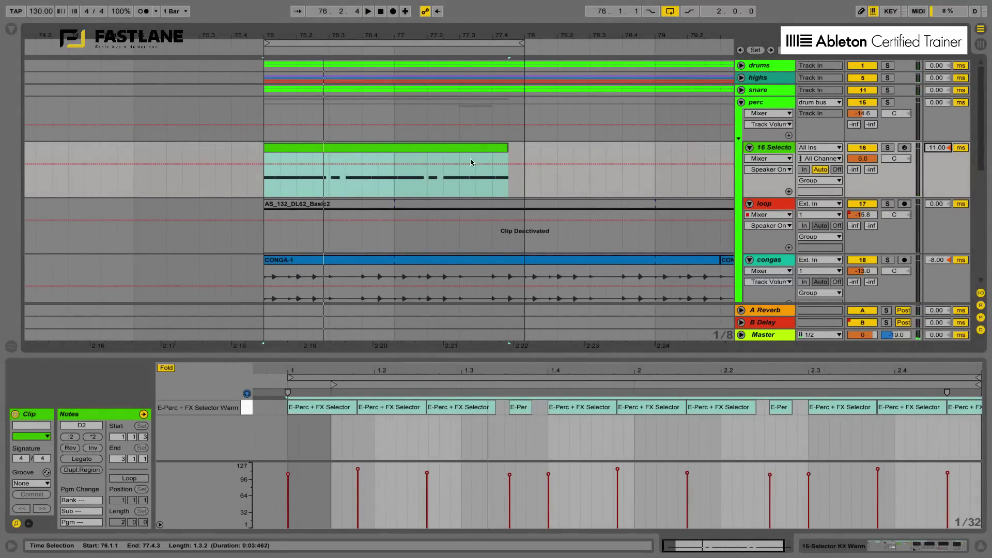
Step: Add a Simple Delay audio effect after the Glue Compressor on the 16 Selecto track
click(388, 147)
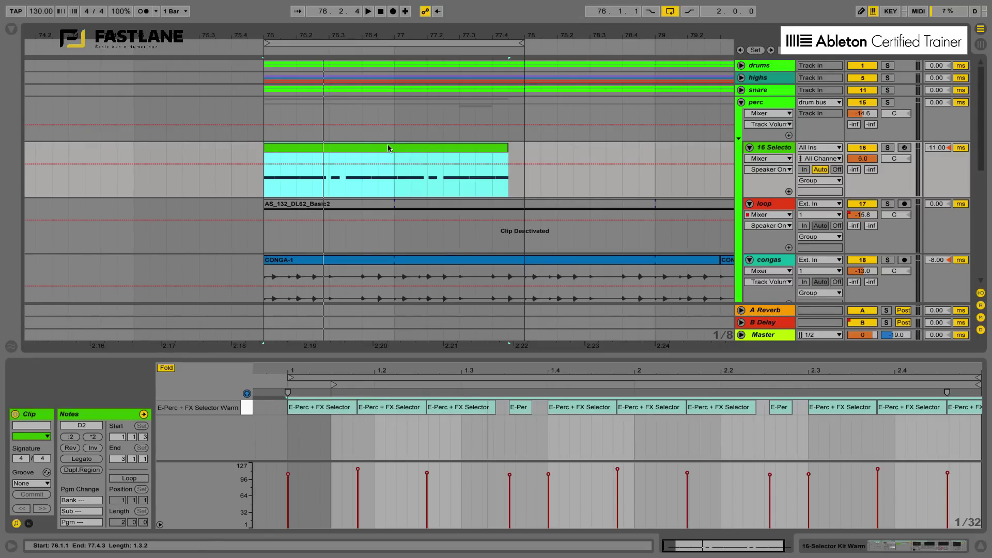
click(14, 30)
drag(328, 98, 327, 195)
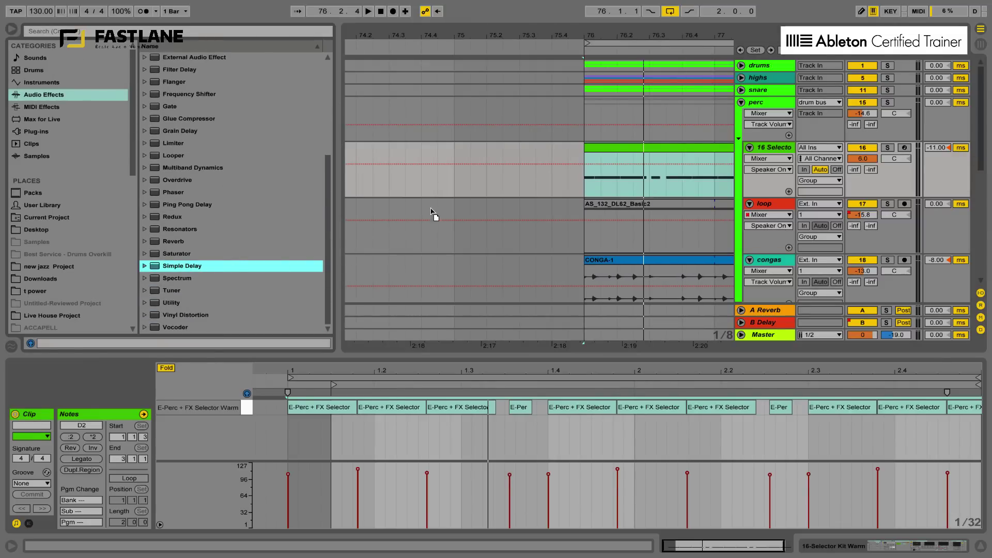
drag(447, 173, 447, 174)
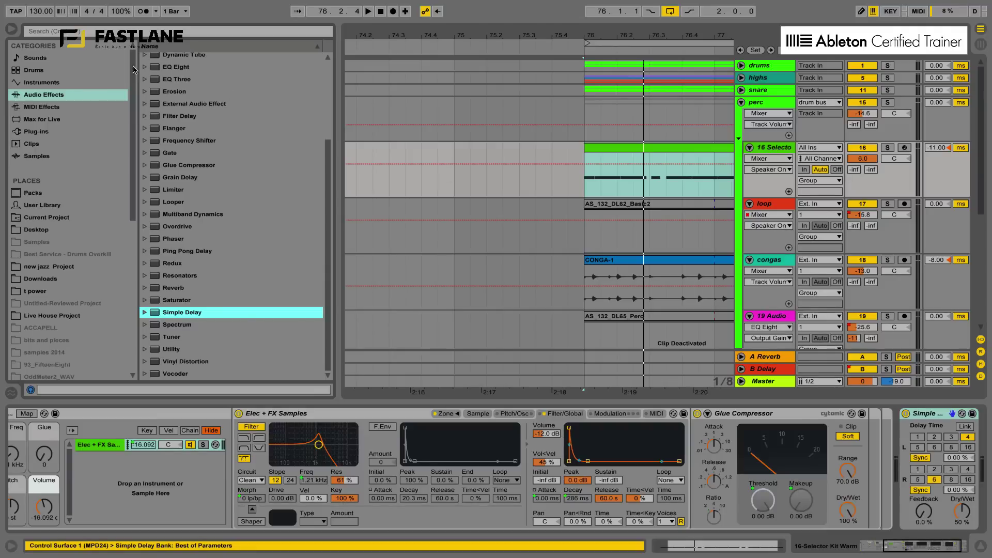
click(11, 29)
Step: Link the Simple Delay's channels and set a synced delay time of 5 with a 33.3% offset
scroll(723, 491, right, 3)
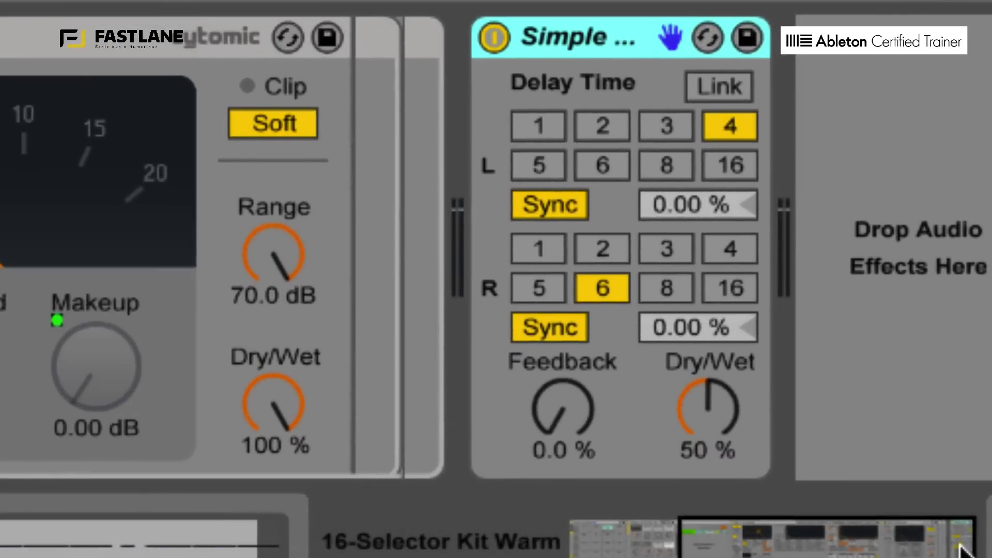
click(565, 408)
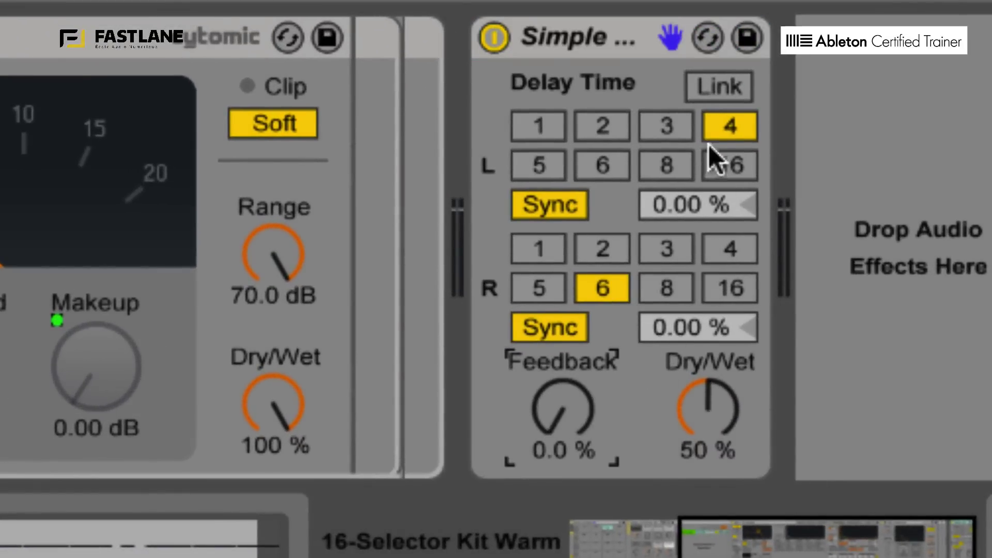
click(718, 94)
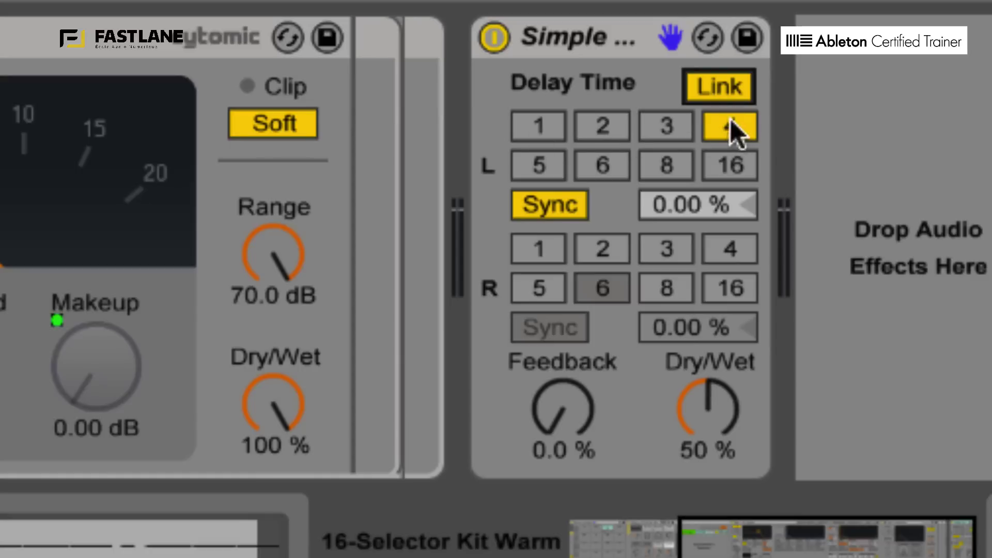
drag(687, 205, 687, 200)
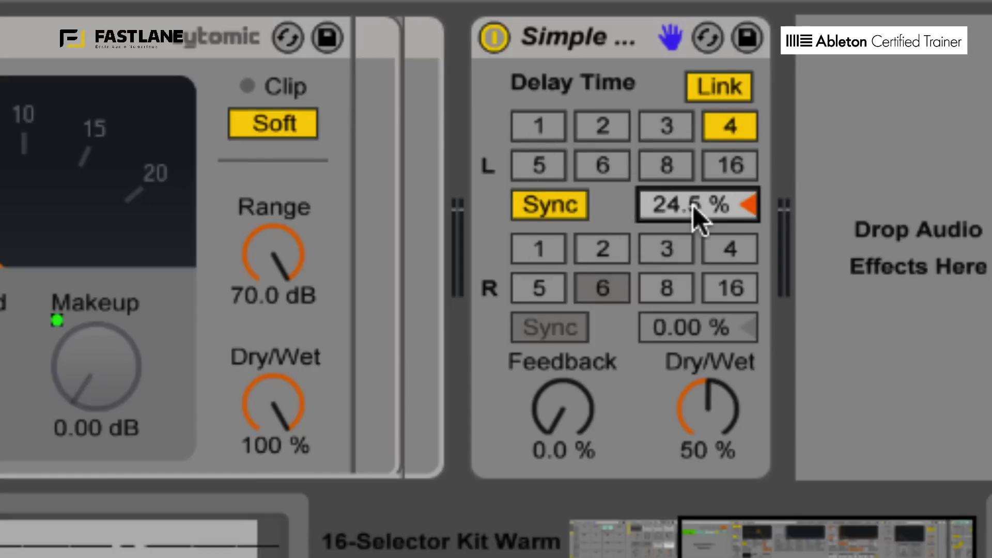
key(Delete)
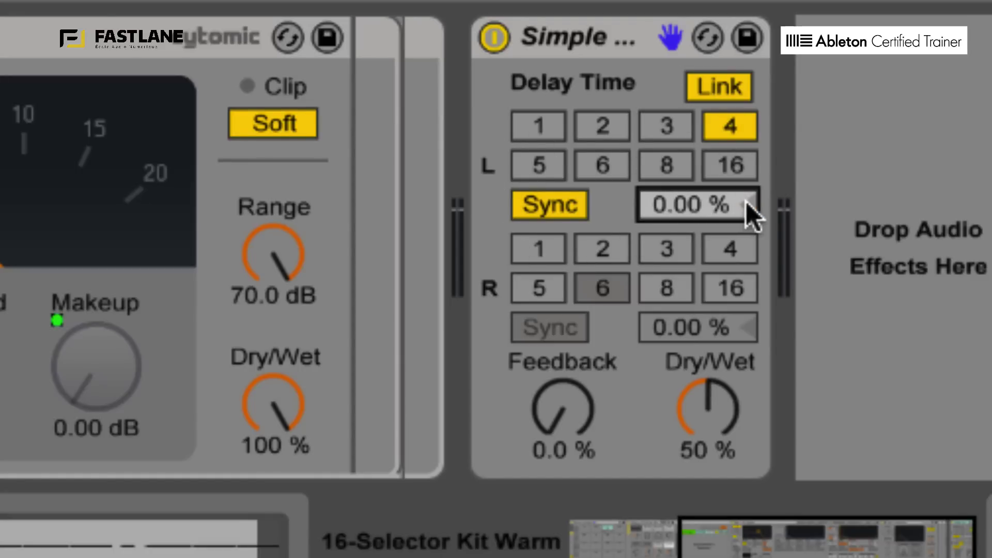
click(543, 172)
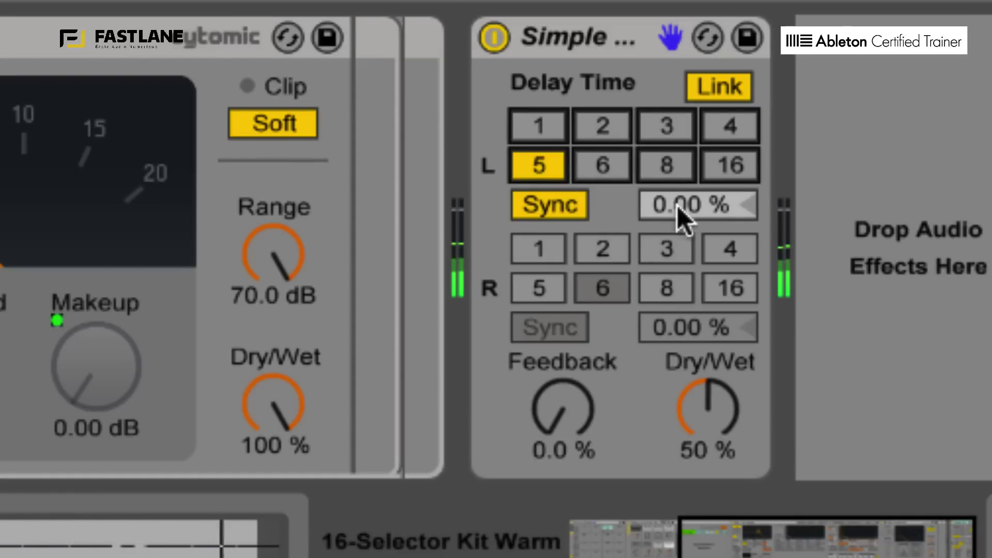
drag(677, 207, 679, 225)
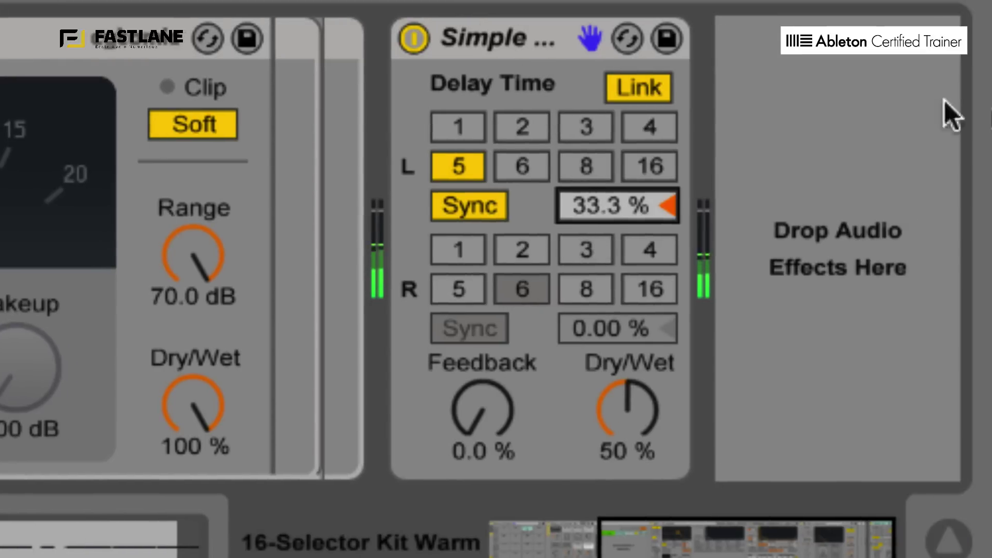
Step: Duplicate the Simple Delay and set the copy's delay time to 4 with a 0% offset
click(638, 38)
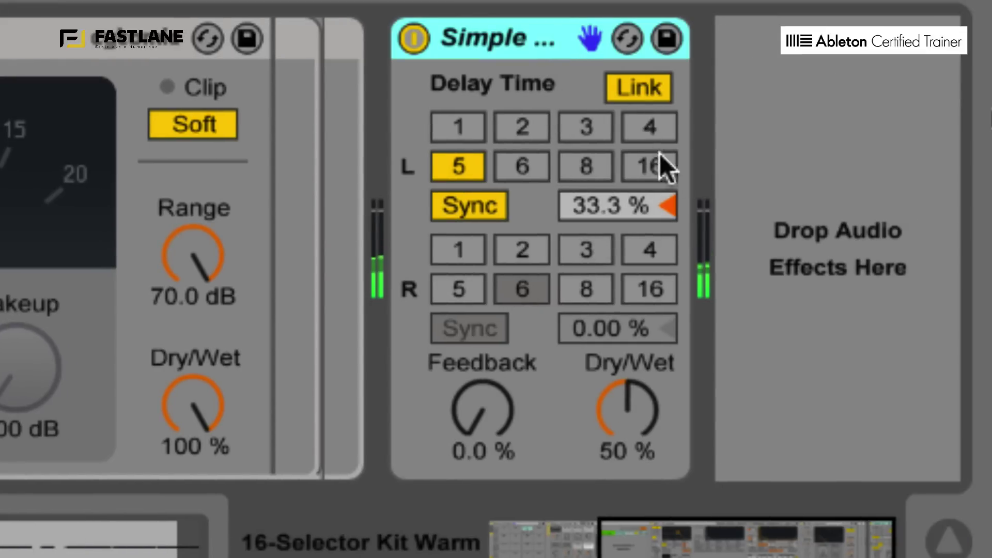
key(ctrl+d)
click(916, 202)
key(Delete)
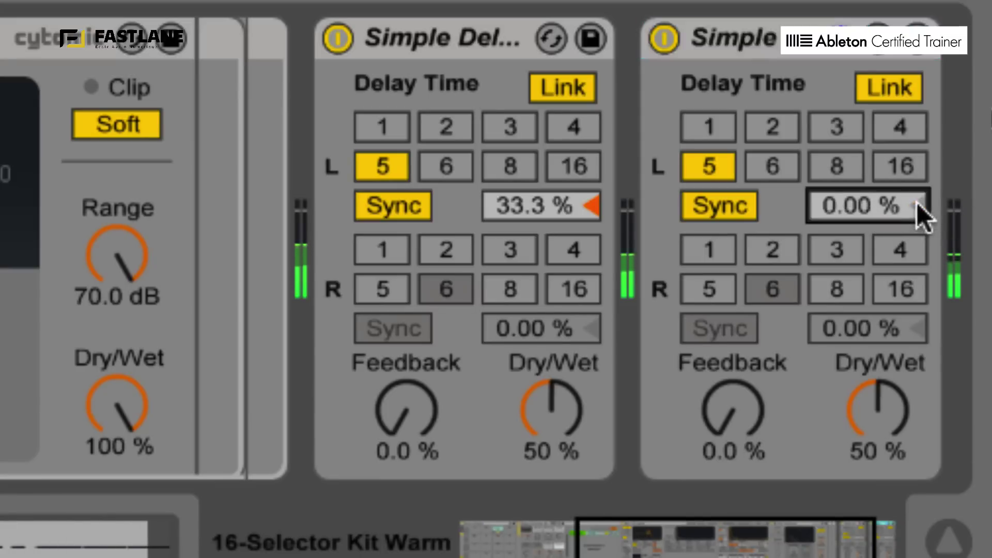
click(885, 138)
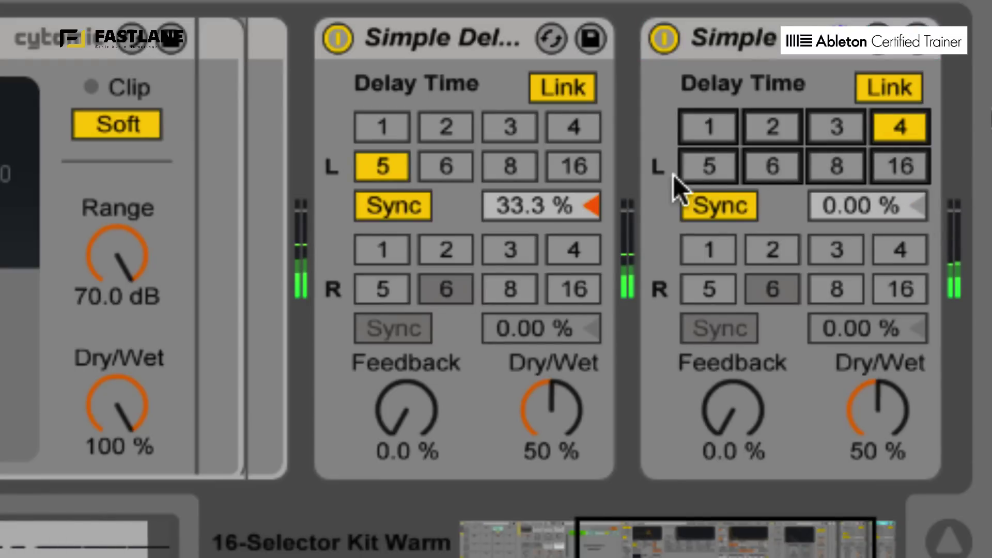
Step: Set the first Simple Delay's time to 6 with a -33.3% offset and turn off the duplicate
click(558, 135)
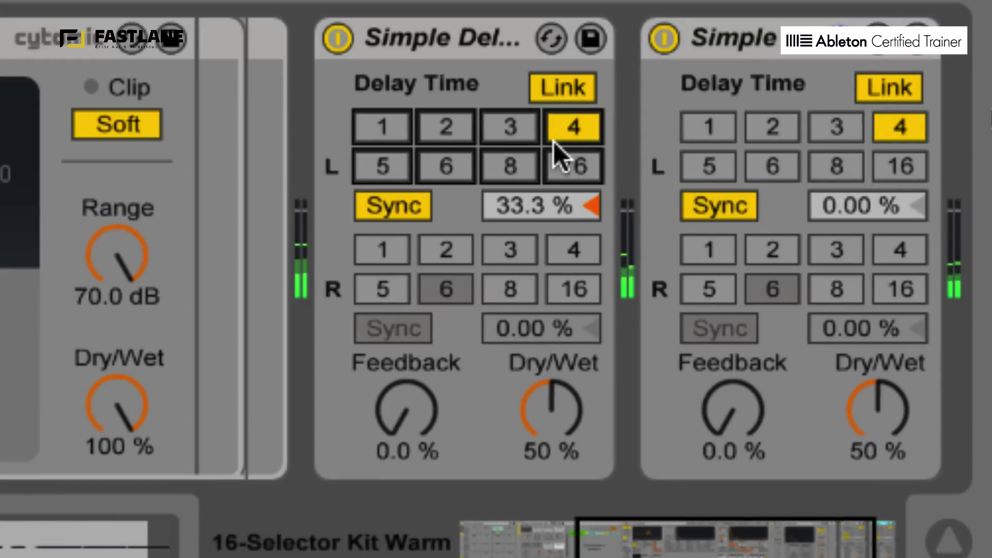
click(444, 167)
click(664, 42)
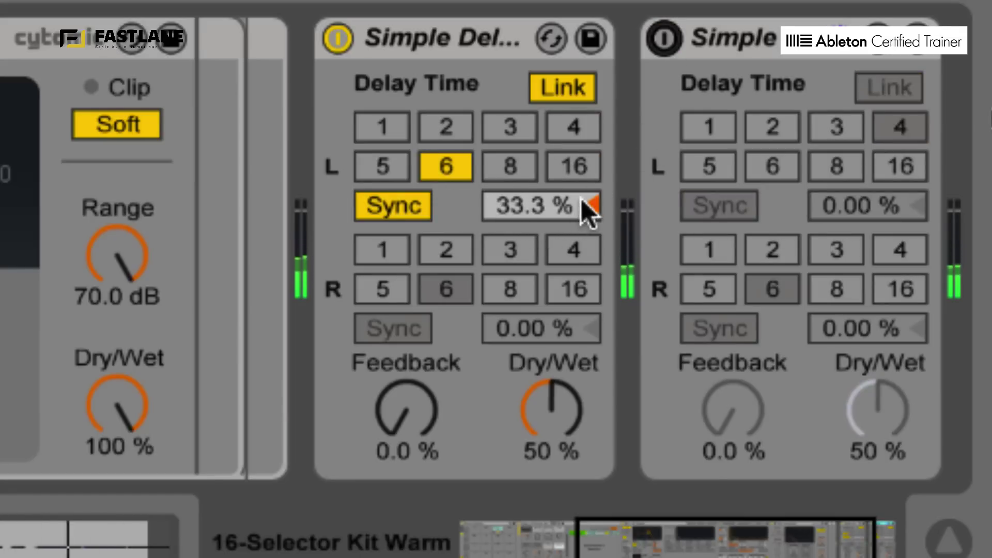
drag(573, 206, 573, 248)
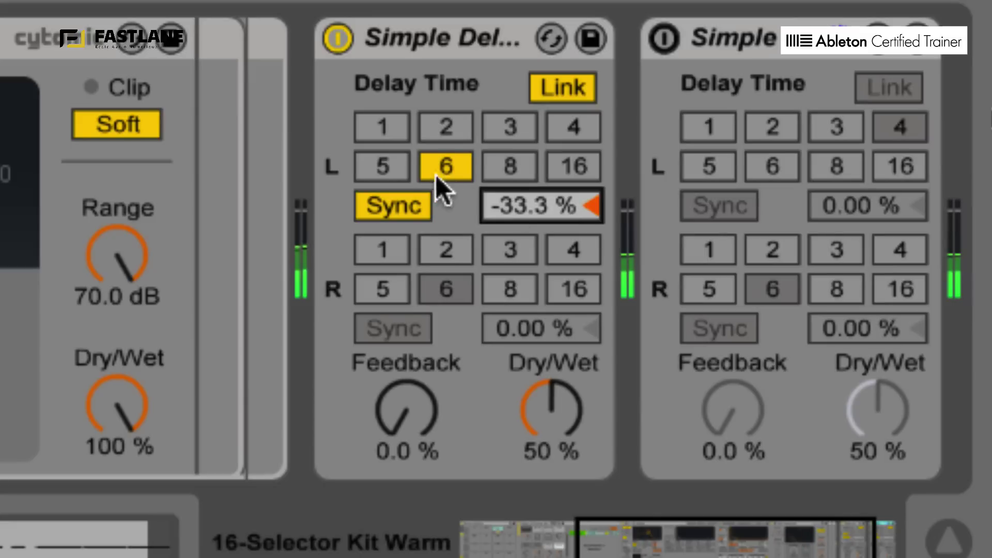
Step: Set the first Simple Delay's time to 5 and reset its offset to 0%
click(401, 167)
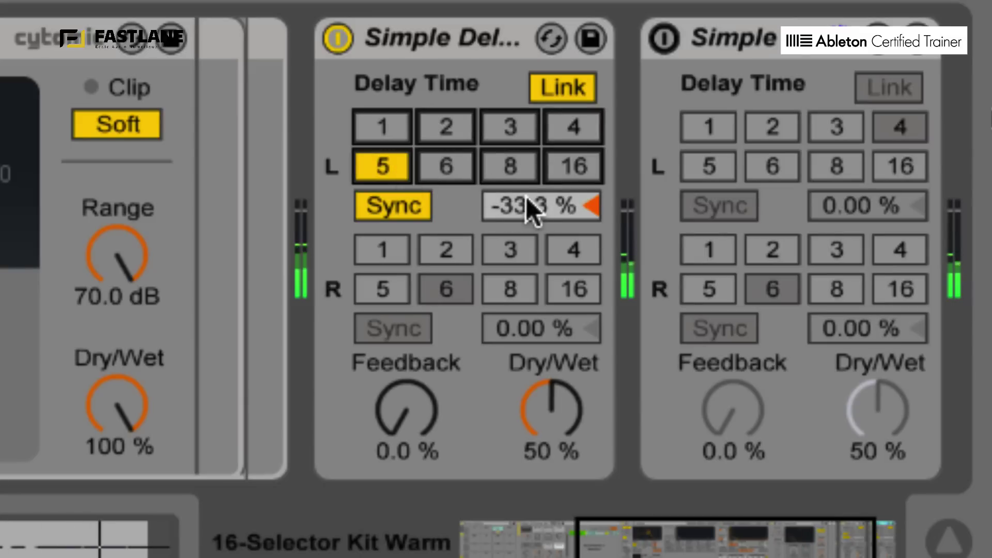
click(543, 203)
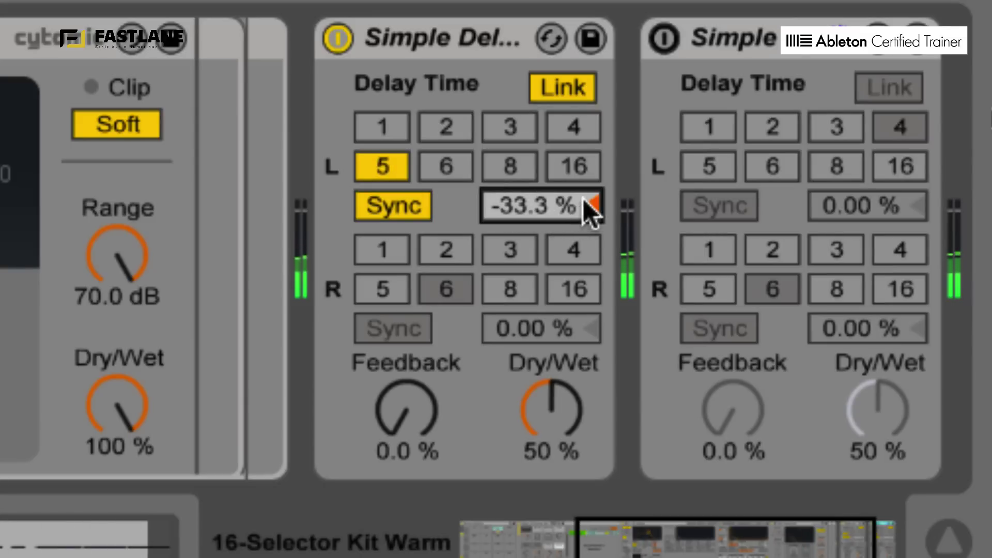
key(Delete)
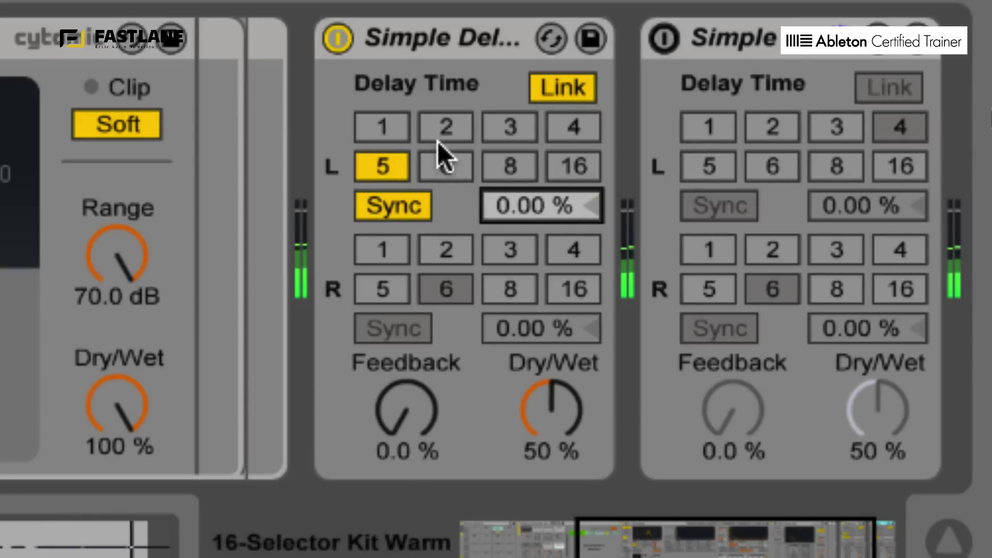
Step: Try delay times of 3 and 4 and a 33.3% offset on the first Simple Delay, returning its time to 5
click(512, 136)
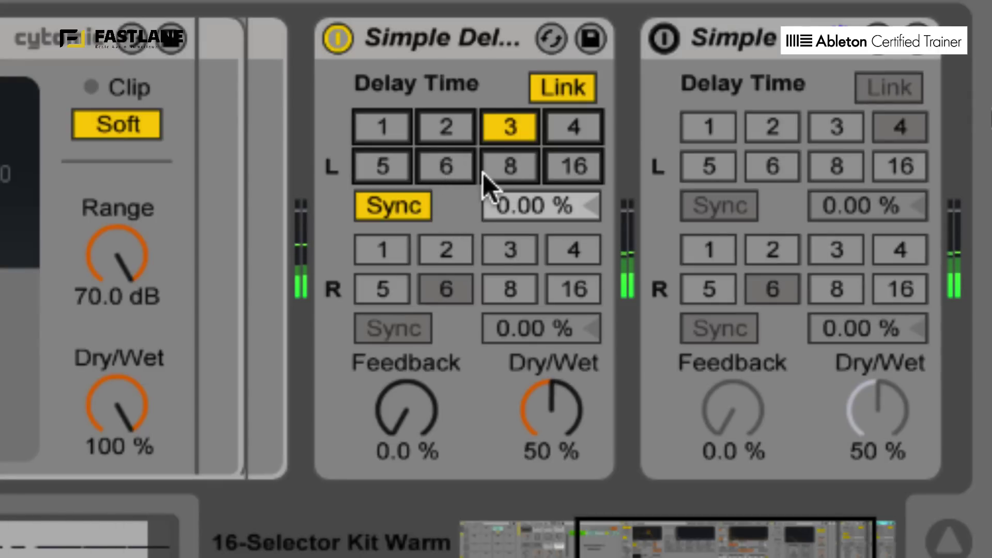
click(562, 127)
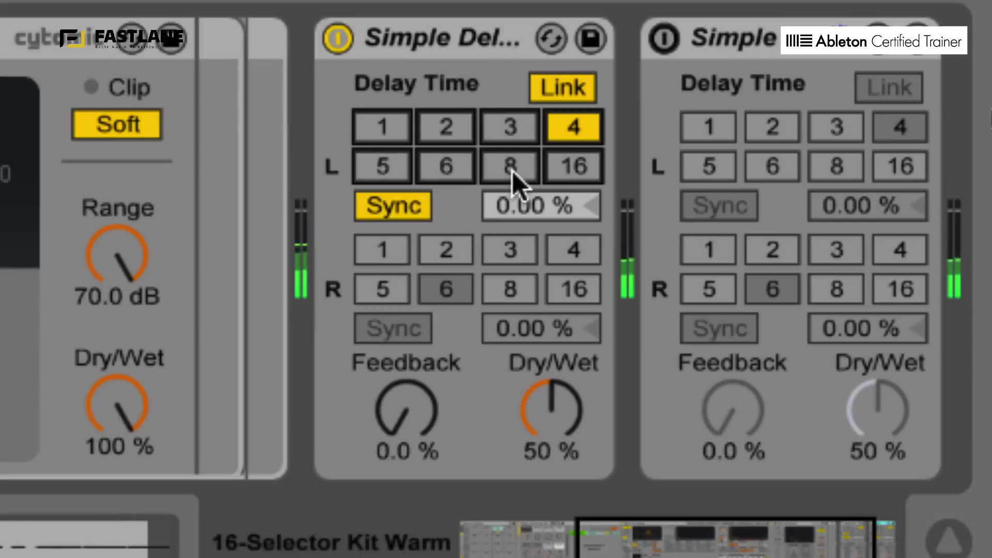
drag(535, 197, 546, 209)
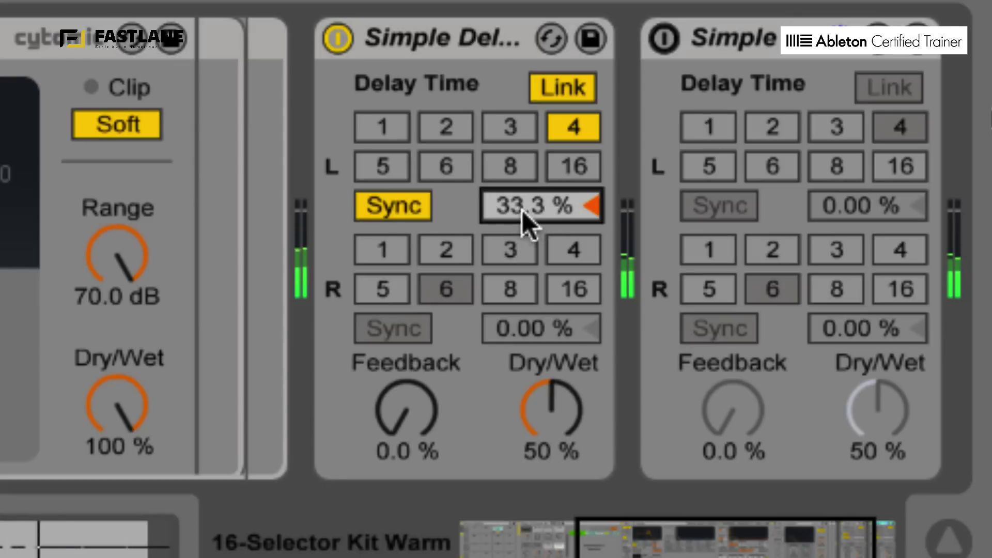
click(385, 172)
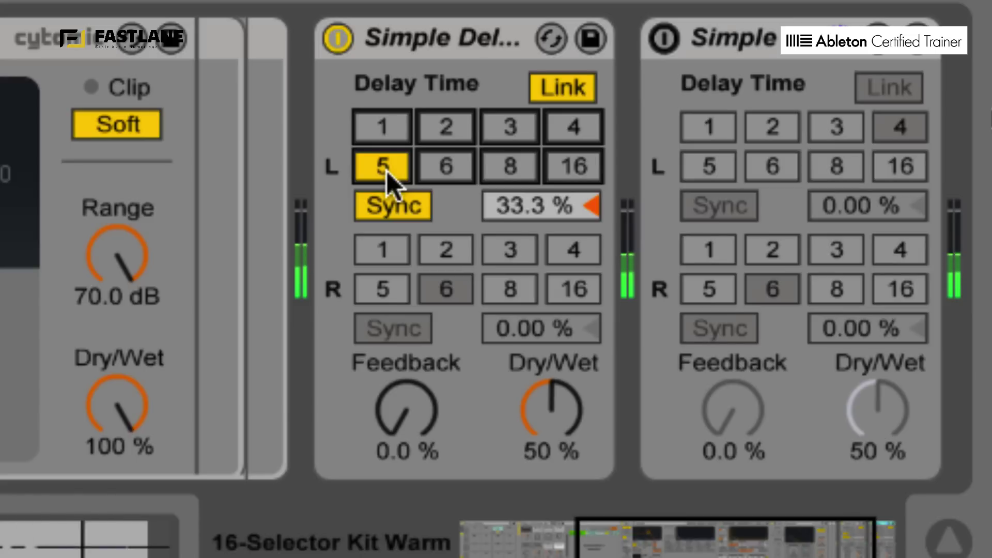
Step: Reset the first Simple Delay's offset to 0% and turn the device off
click(597, 198)
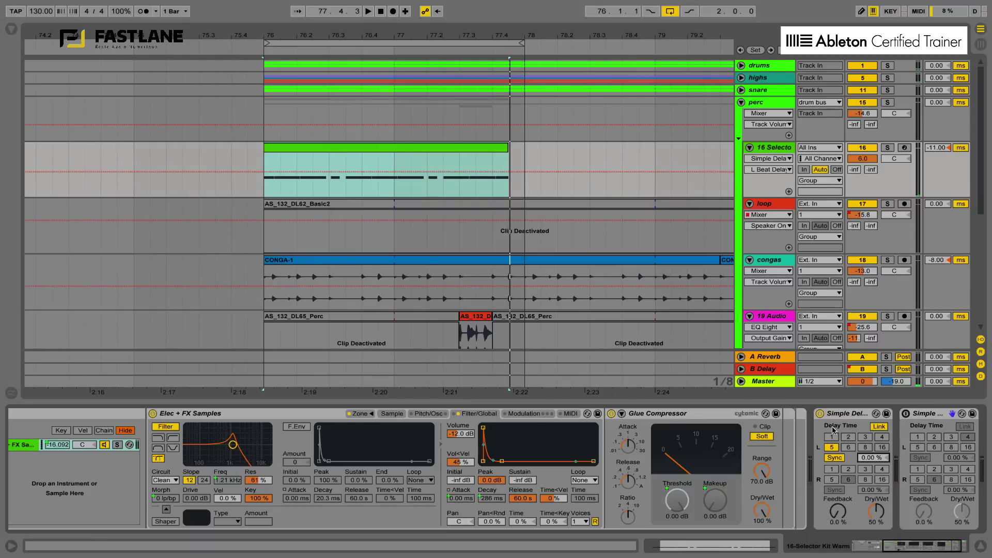
click(819, 414)
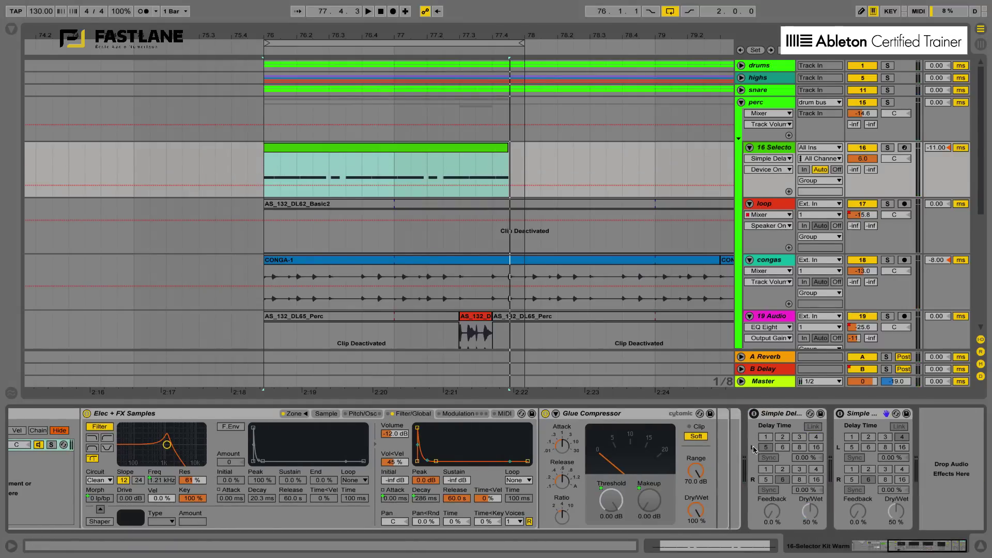
click(779, 413)
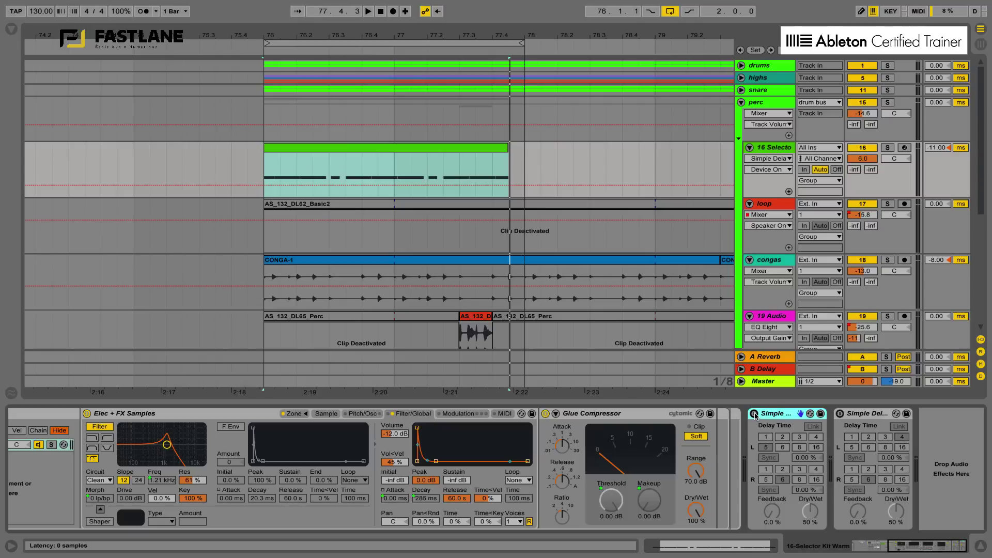
Step: Play the loop and toggle the first Simple Delay on and off to compare the pattern with and without echoes
key(space)
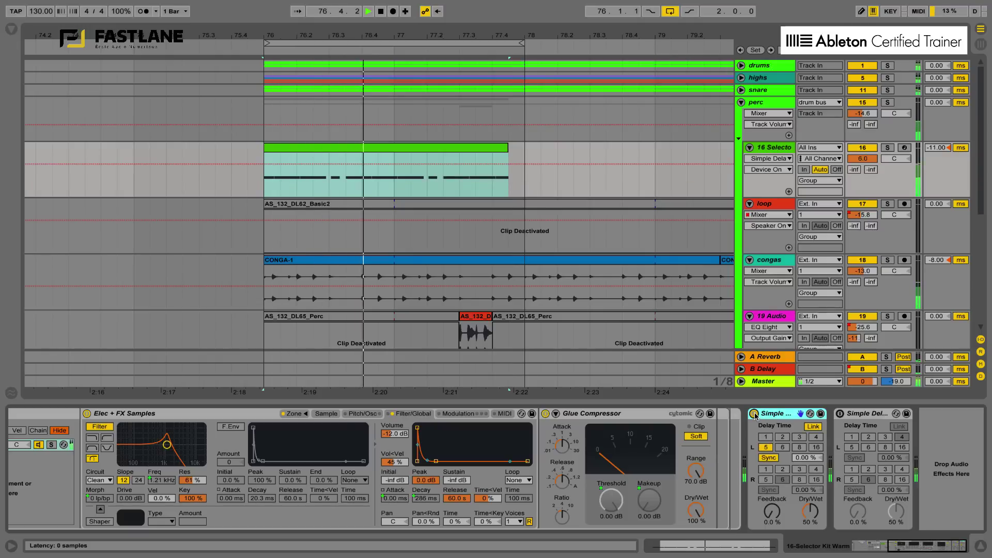
click(754, 415)
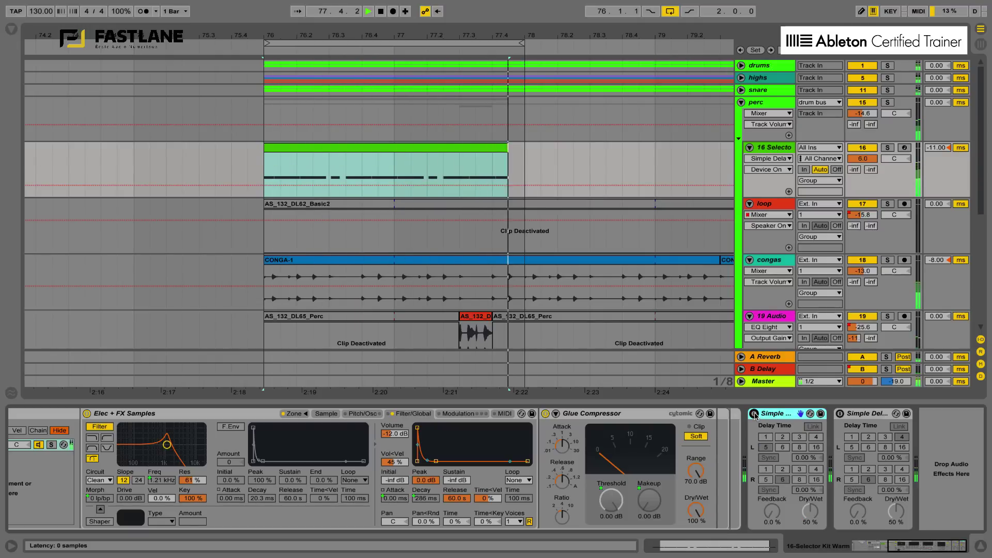
click(754, 414)
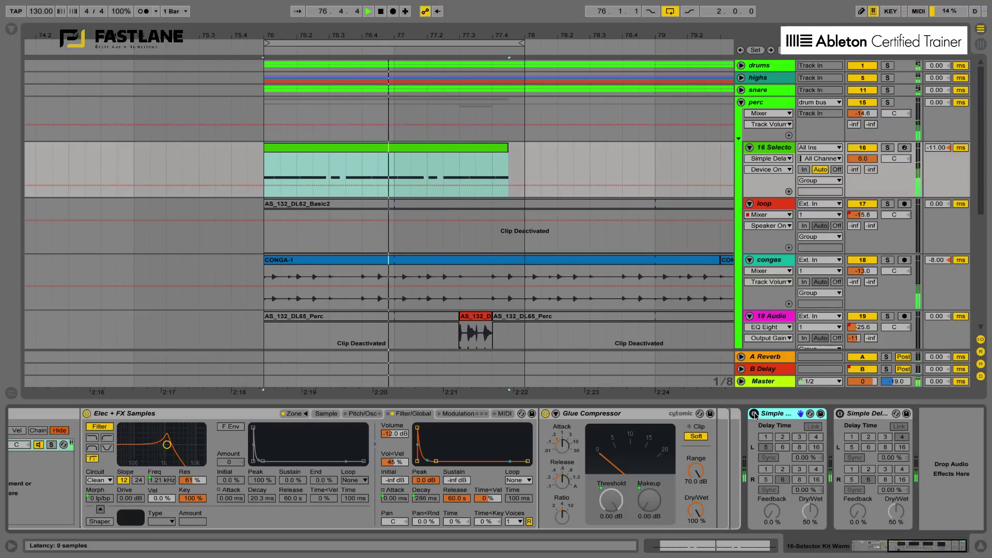
click(754, 415)
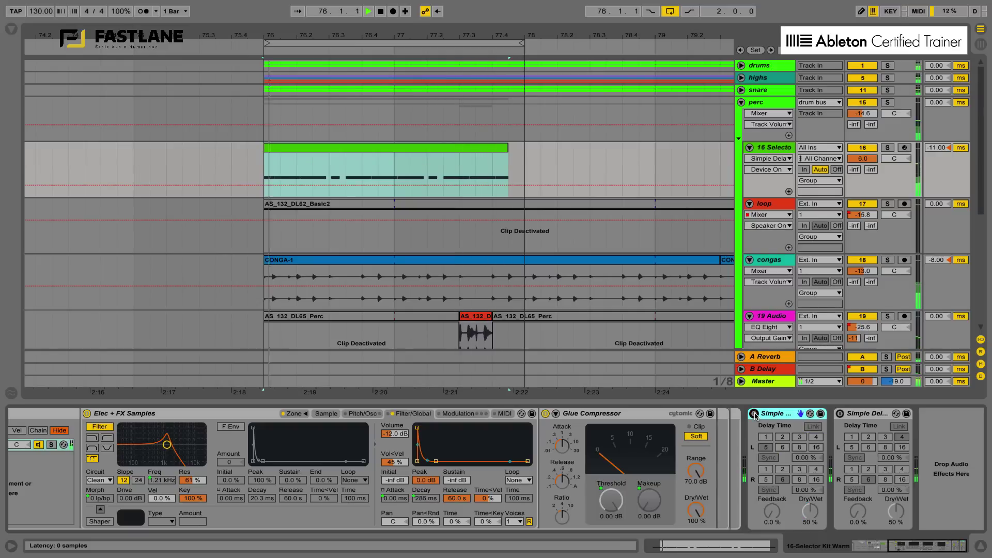
click(755, 414)
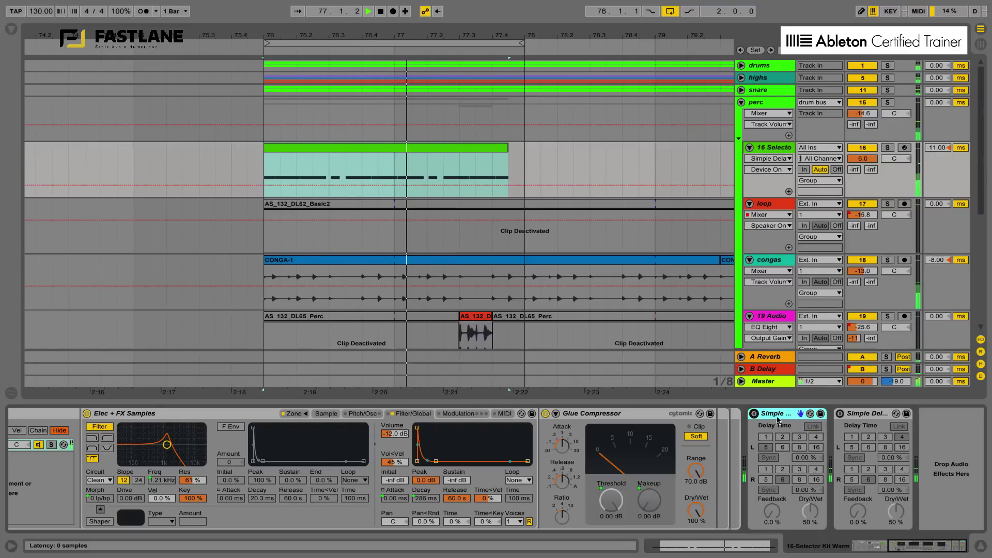
click(840, 415)
click(755, 415)
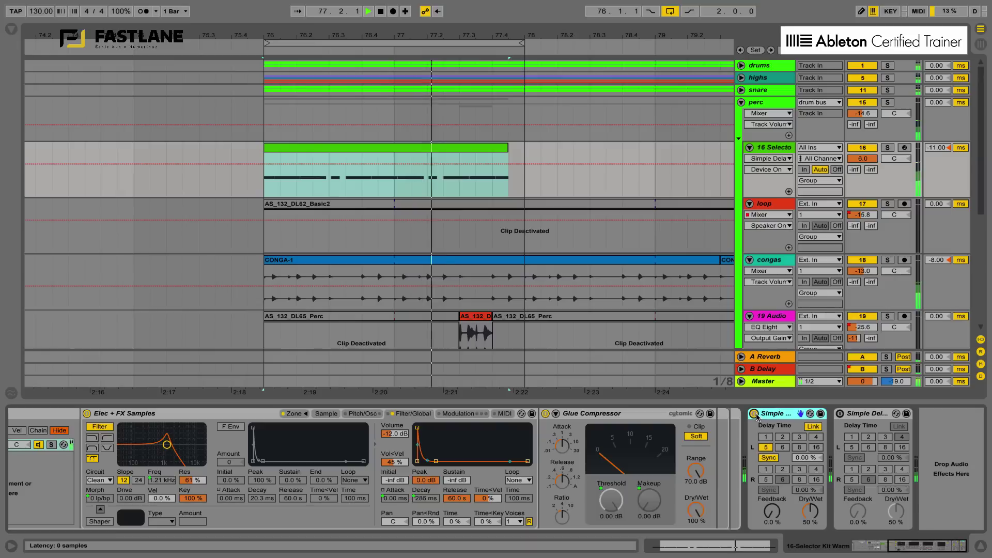
click(754, 414)
key(space)
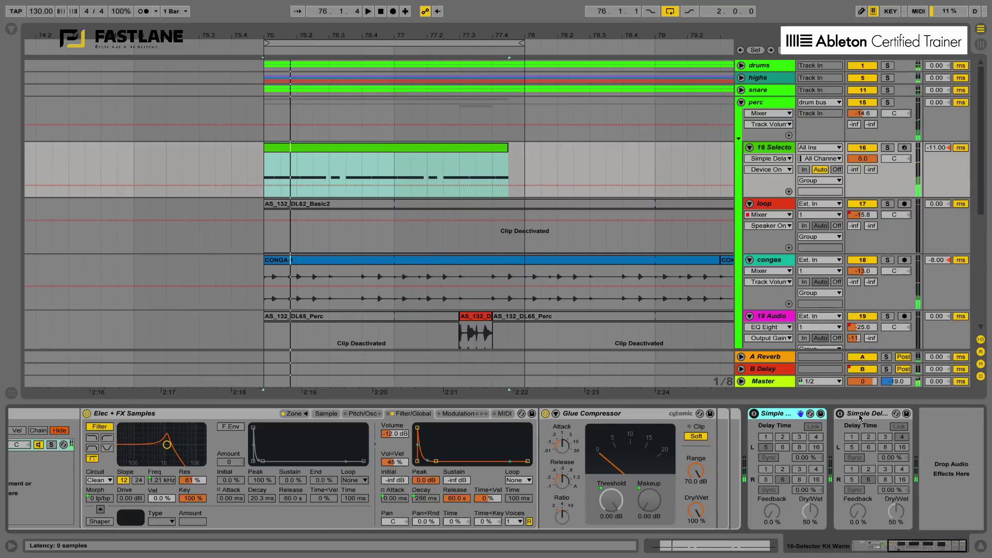
Step: Group both Simple Delays into an Audio Effect Rack and toggle the whole rack on and off during playback to compare
click(834, 420)
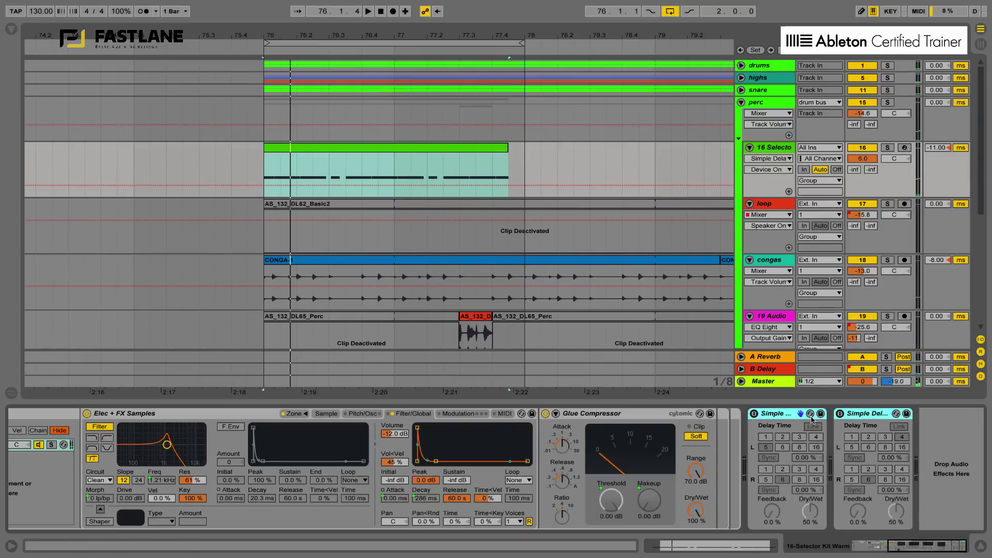
key(ctrl+g)
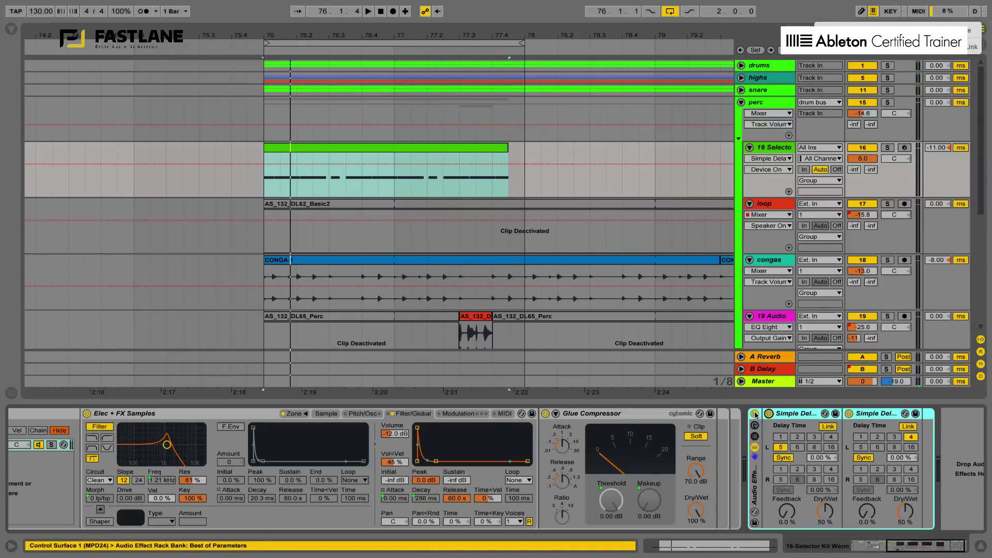
key(space)
click(754, 414)
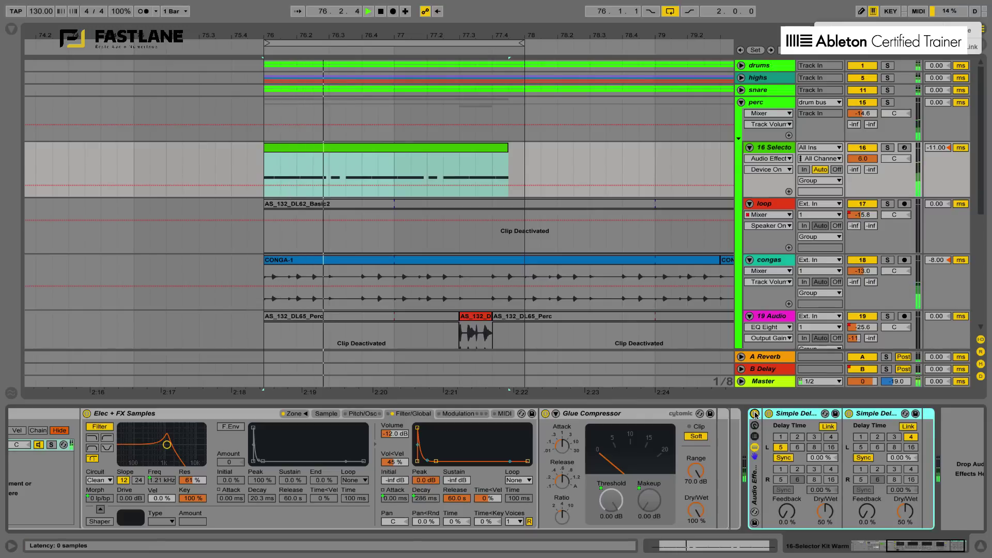
click(754, 414)
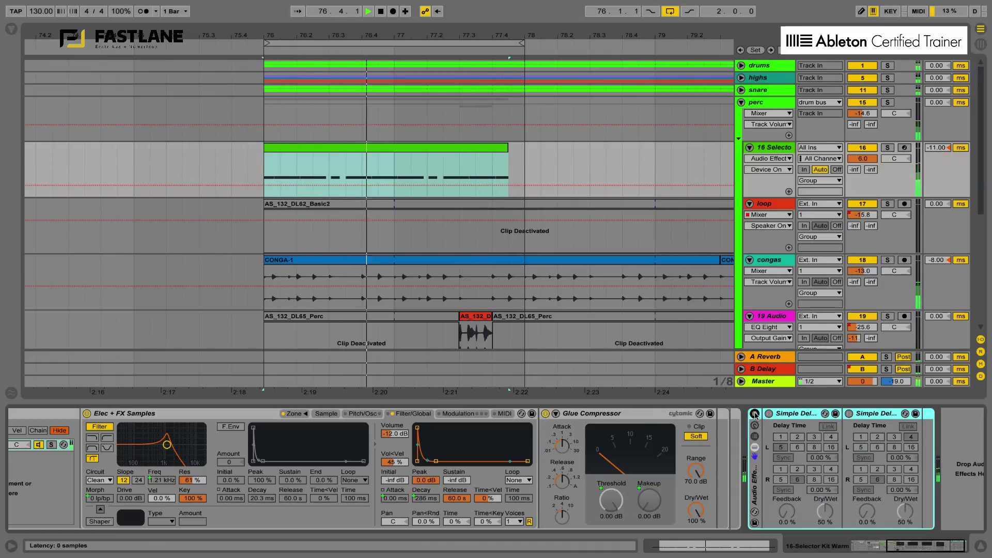
click(755, 414)
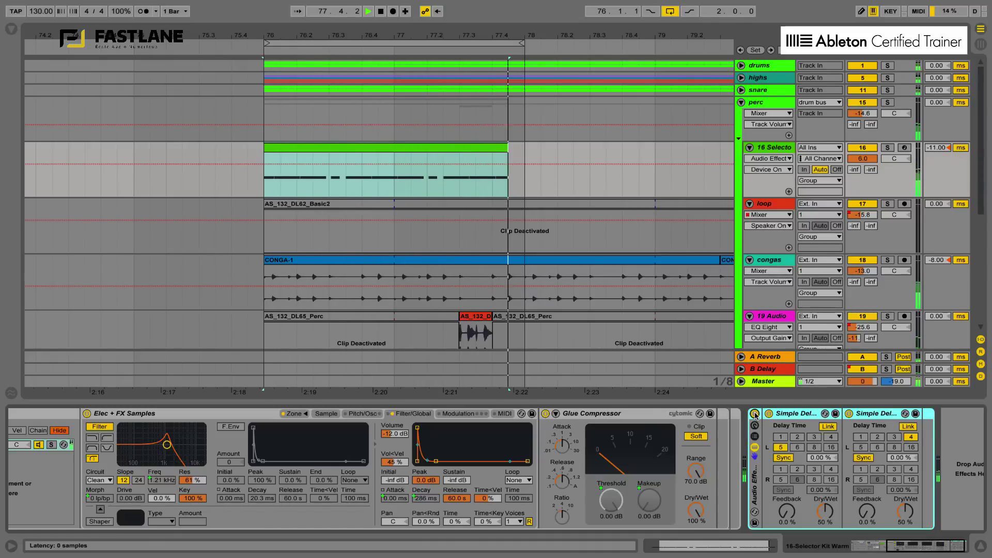
click(755, 414)
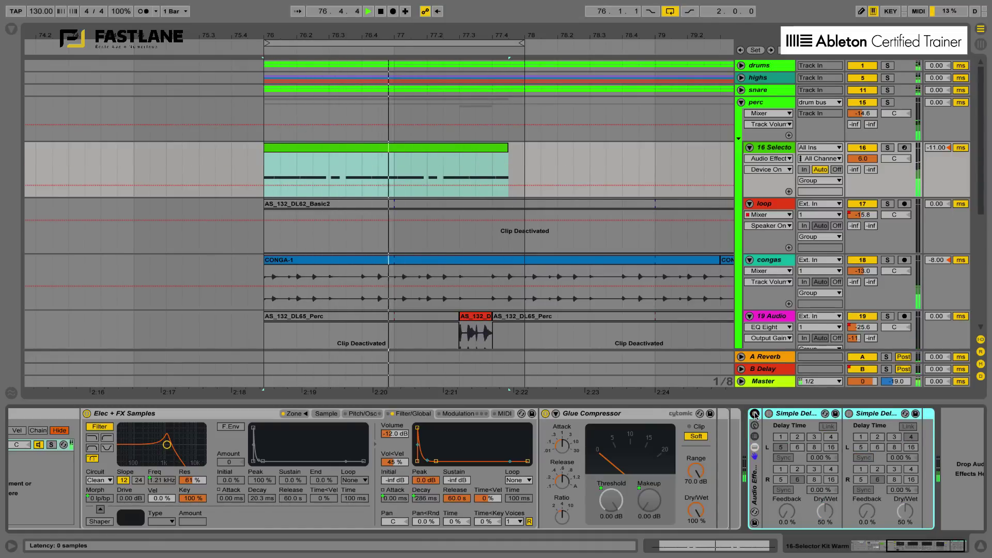
click(755, 414)
click(755, 414)
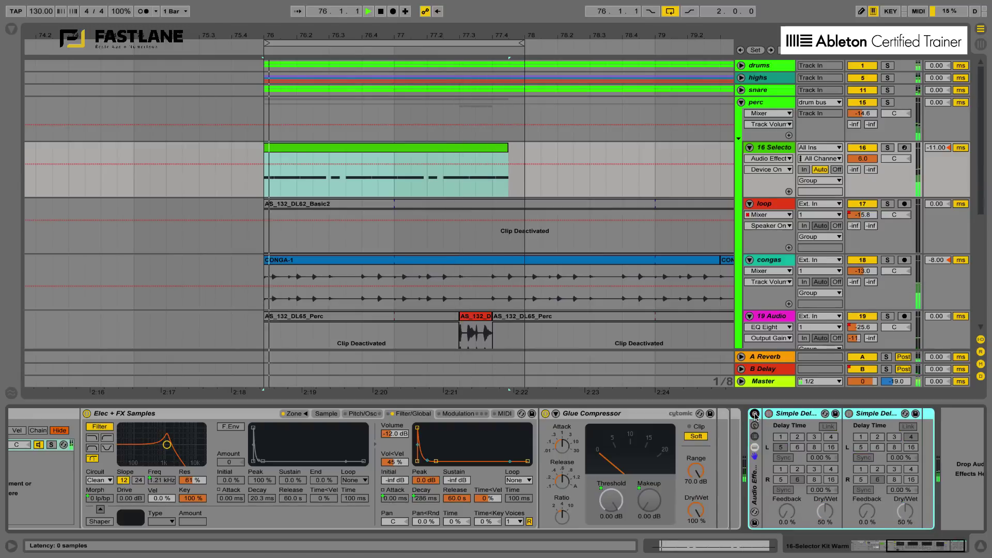
Step: Record automation of the rack's Device On switch, turning it on around 77.1, and stop playback with draw mode enabled
key(F9)
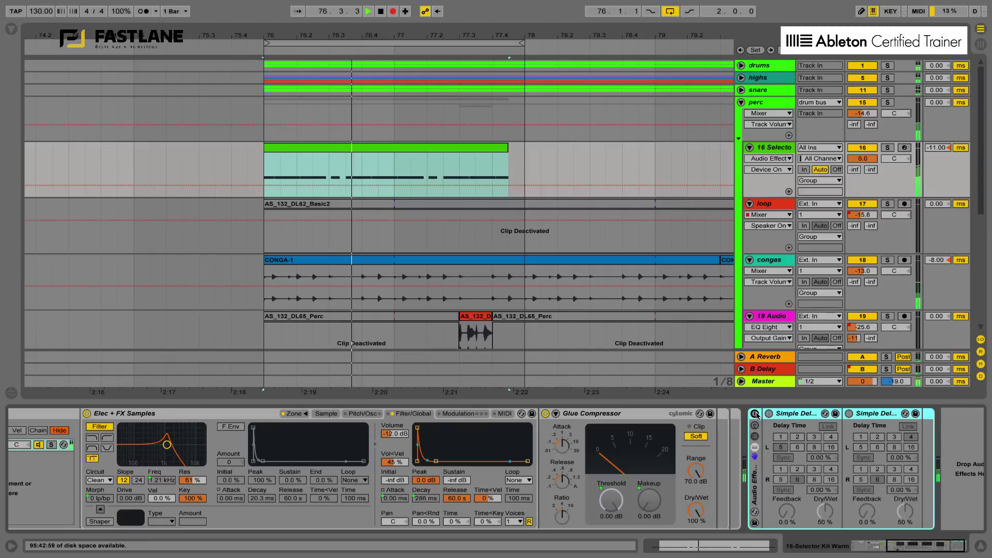
click(755, 414)
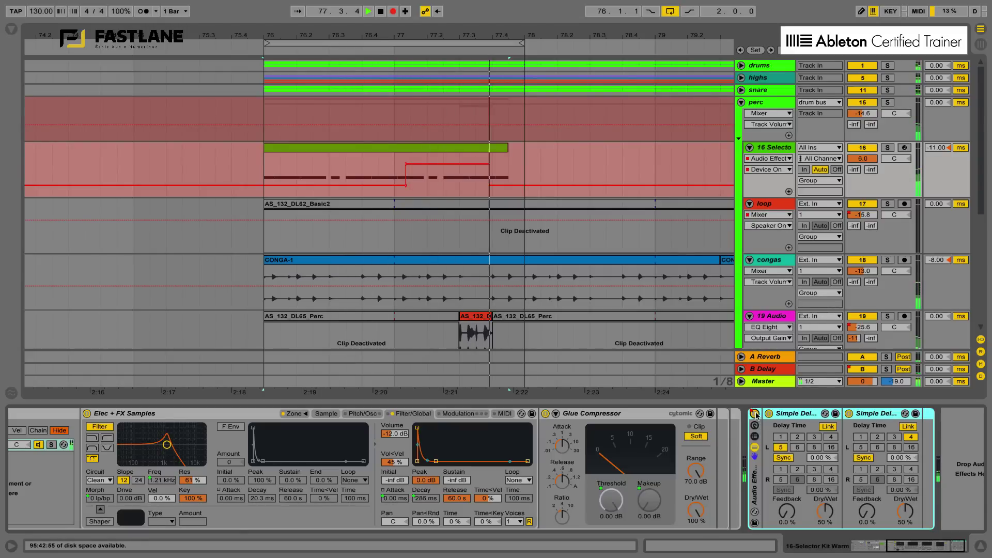
key(space)
key(b)
click(273, 185)
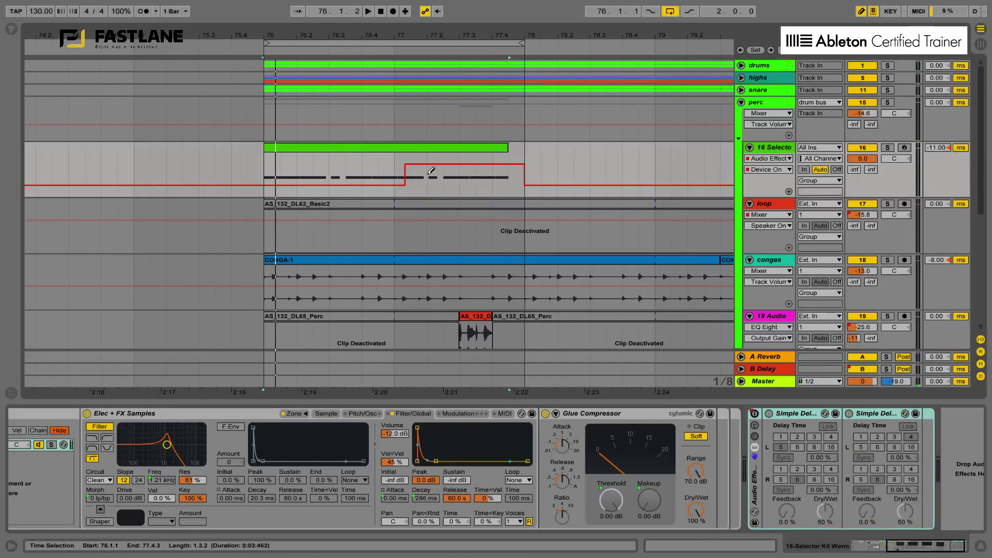
Step: Show the percussion track's volume automation and add a Utility effect after the delay rack
click(862, 159)
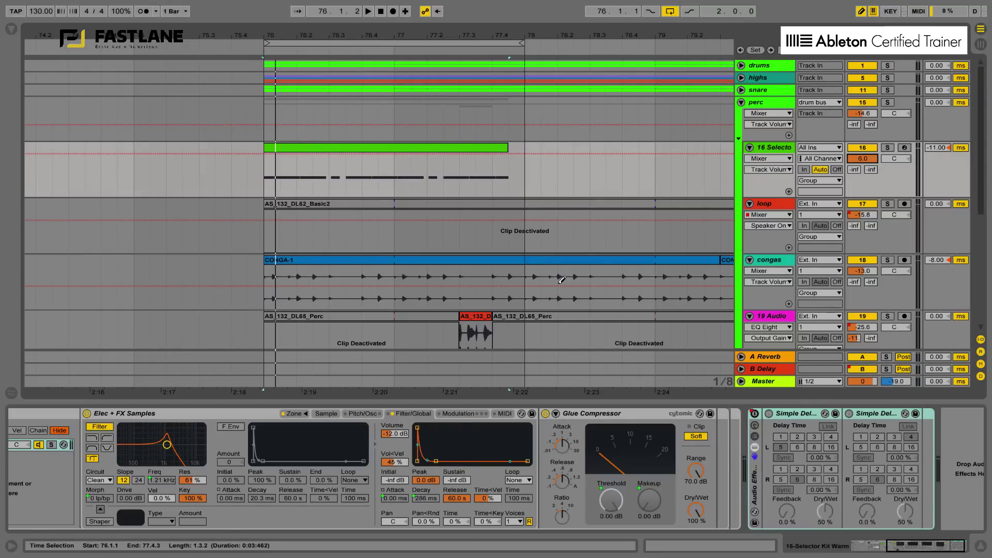
click(11, 29)
click(79, 97)
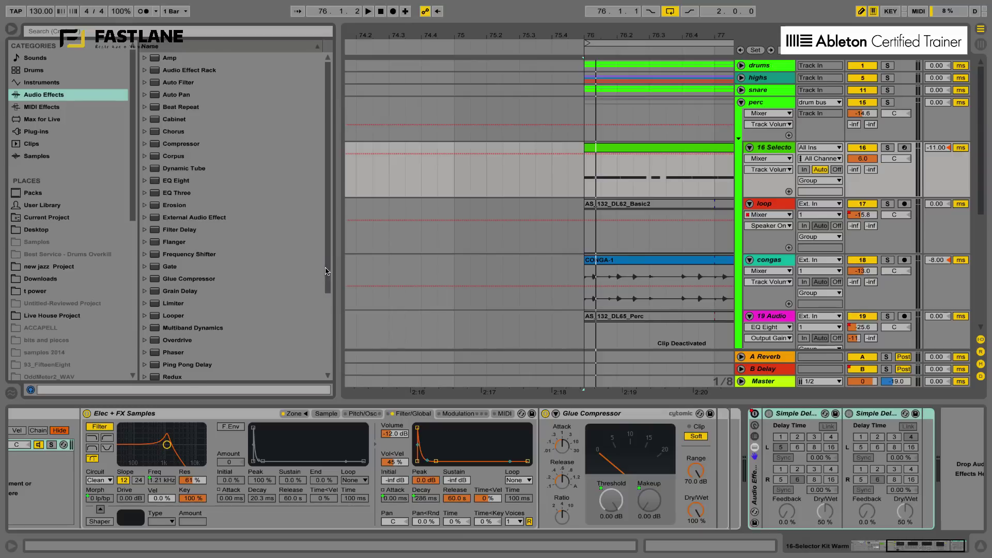
scroll(326, 271, down, 5)
click(289, 312)
mouse_move(172, 348)
mouse_down()
mouse_move(911, 480)
mouse_move(930, 445)
mouse_up()
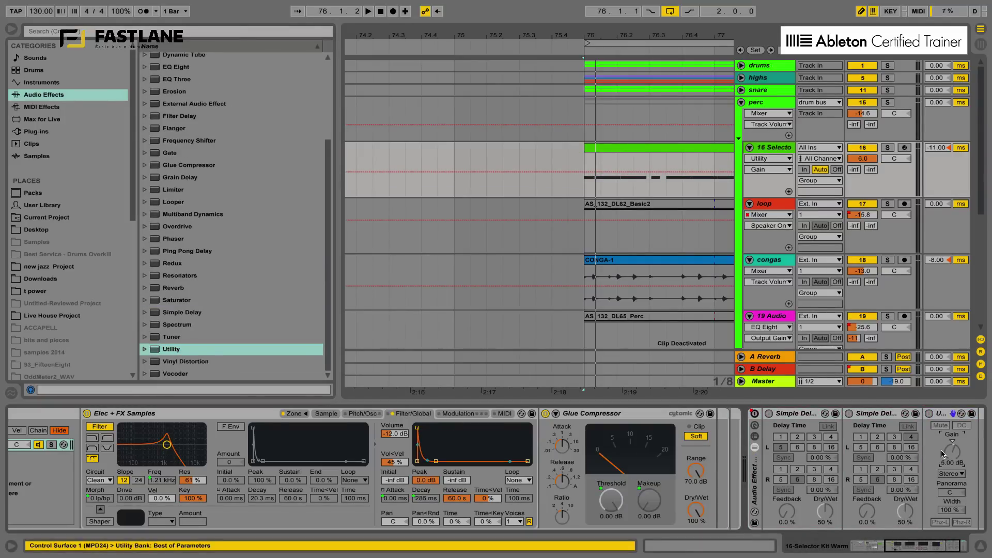
Step: Play the loop, hide the browser, and raise the Utility's gain to 6.11 dB
key(space)
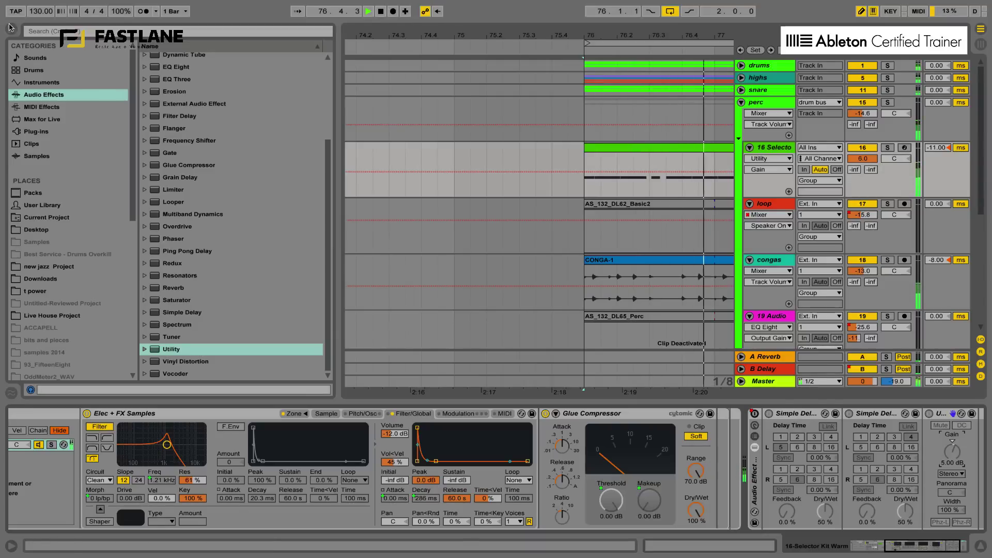
key(ctrl+alt+b)
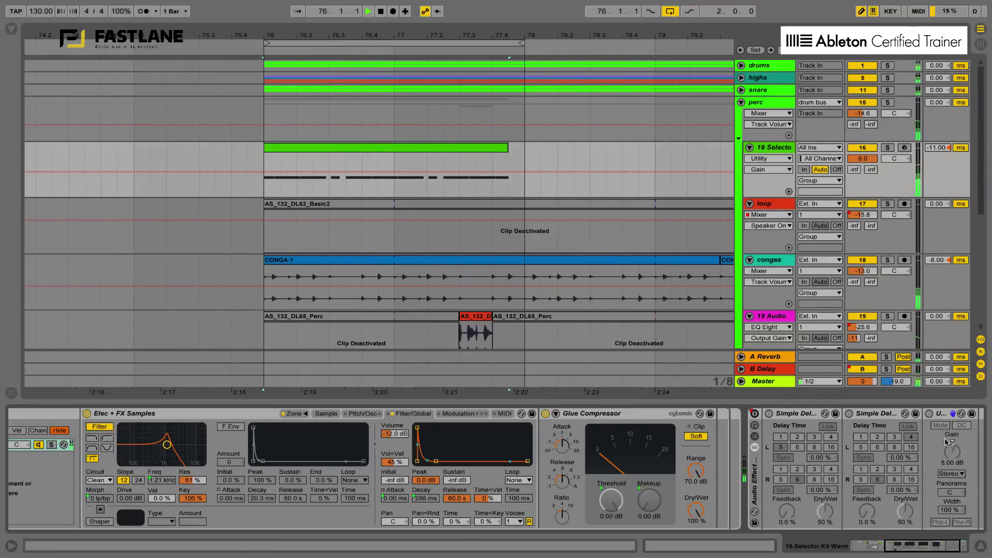
drag(940, 457, 941, 454)
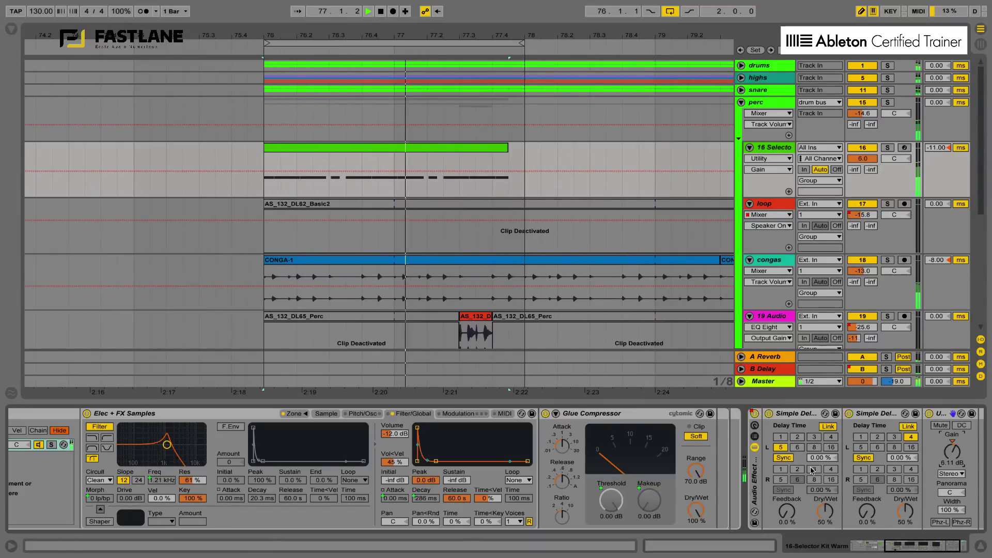